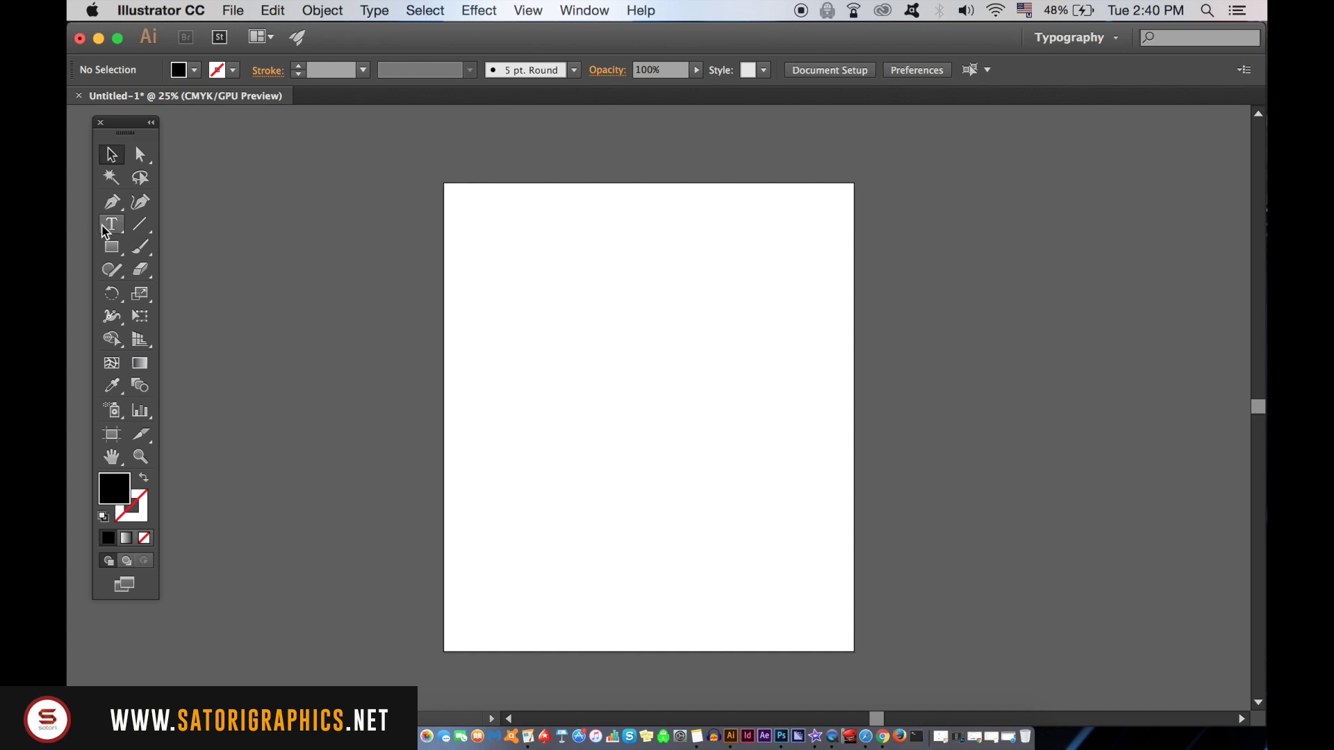
- Open the Character panel, set the font to Pride Of The Young, and move the panel right
click(577, 10)
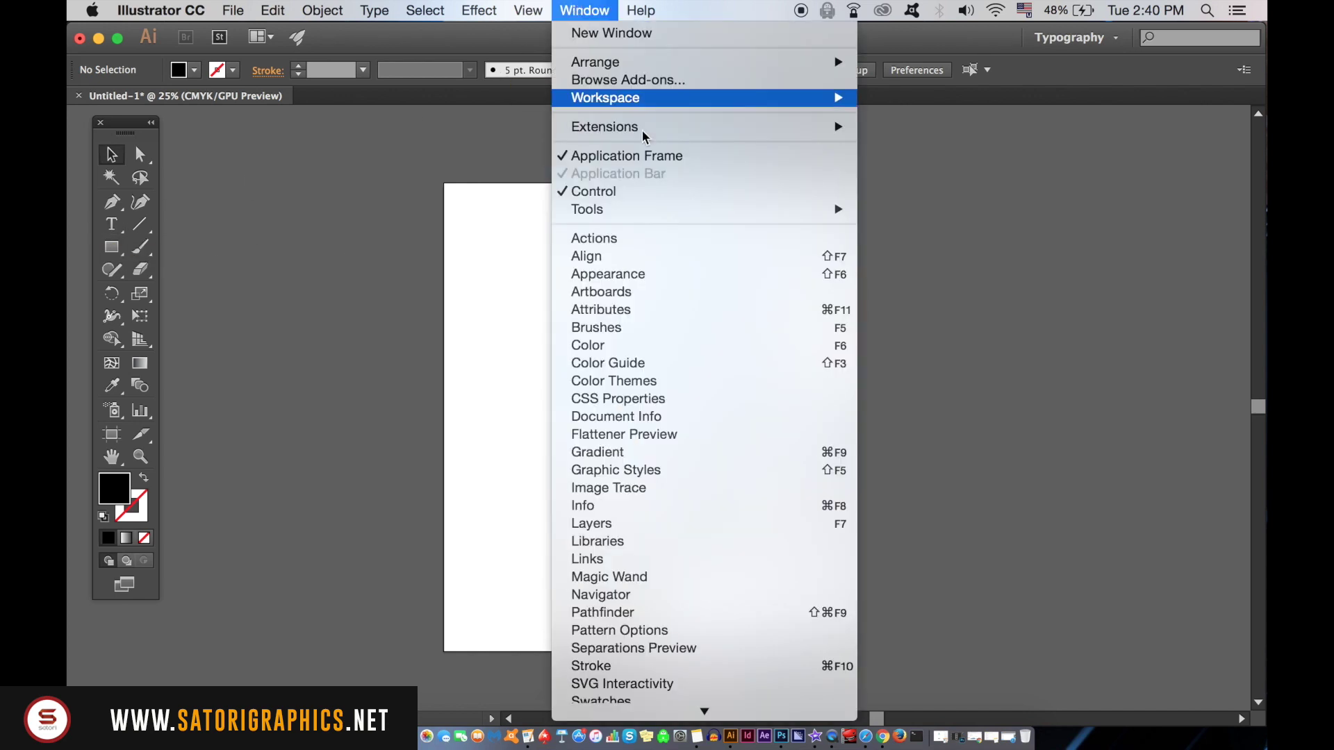
scroll(730, 611, down, 3)
mouse_move(736, 667)
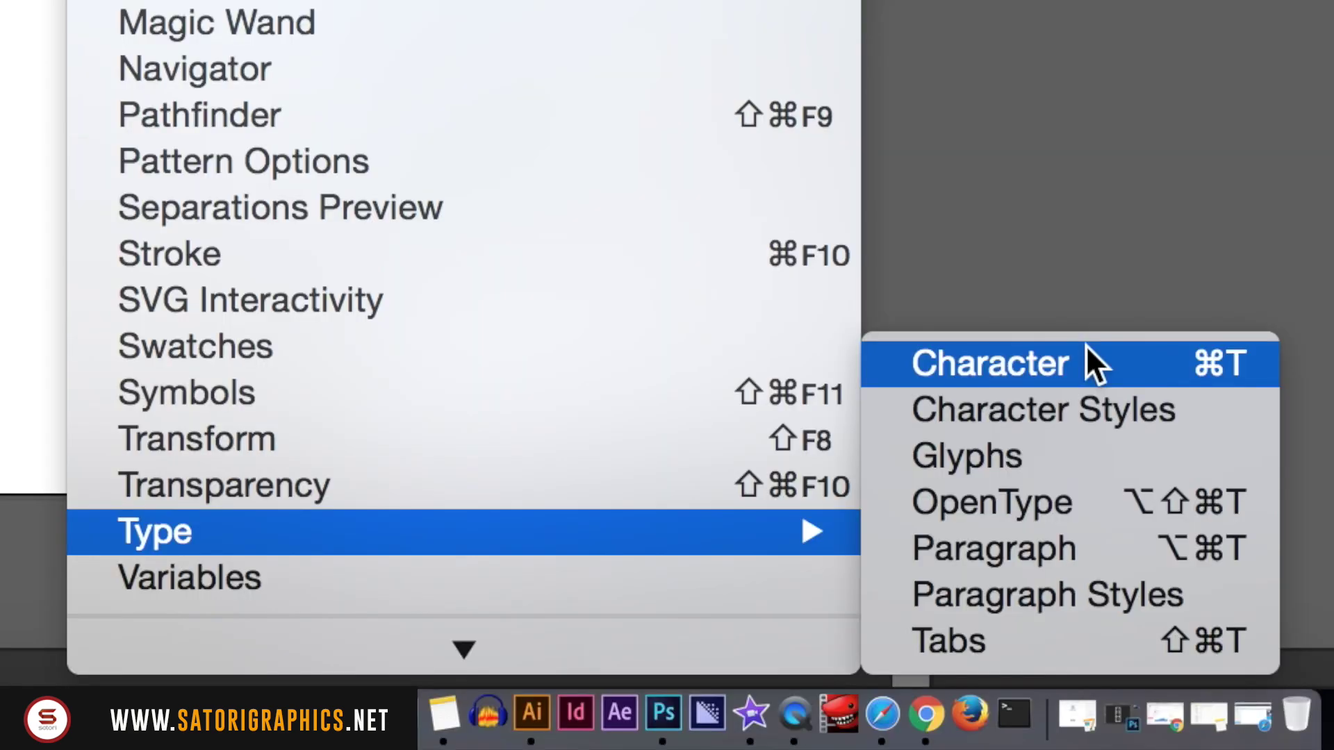
click(1086, 351)
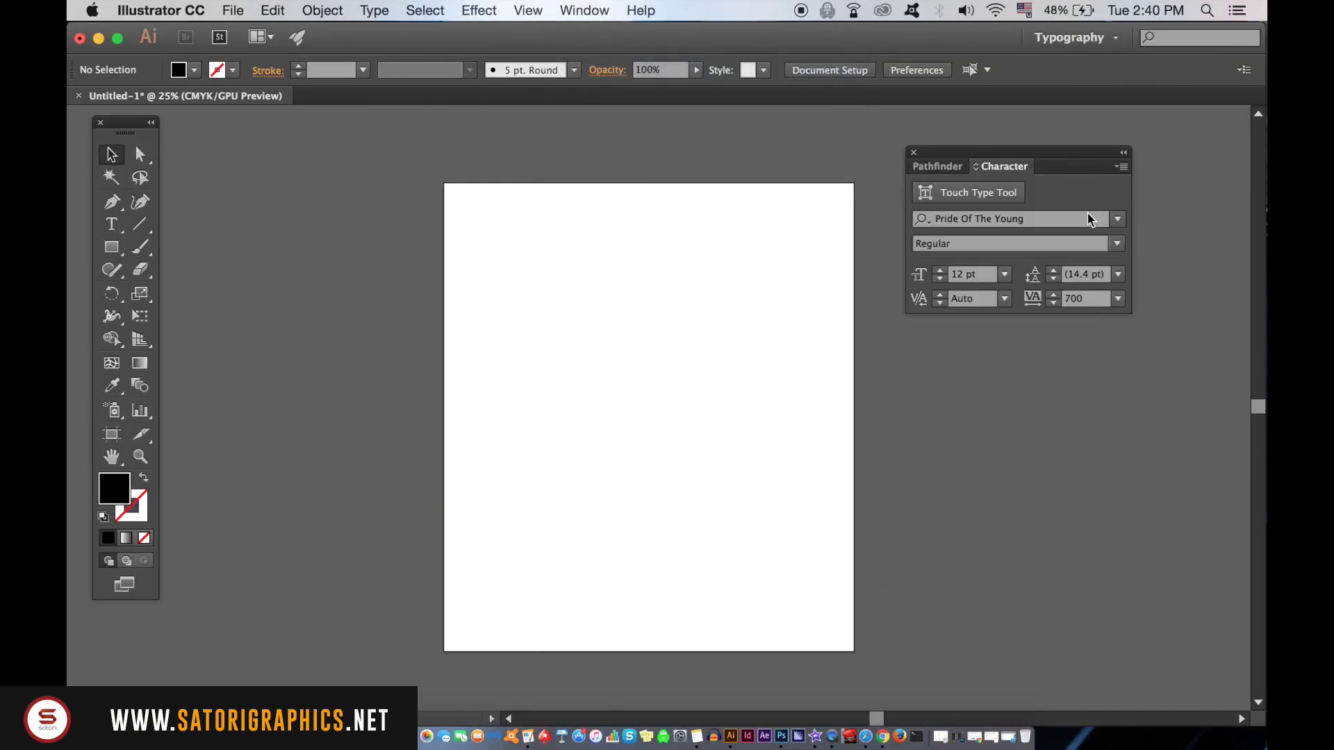
click(1088, 219)
click(1118, 219)
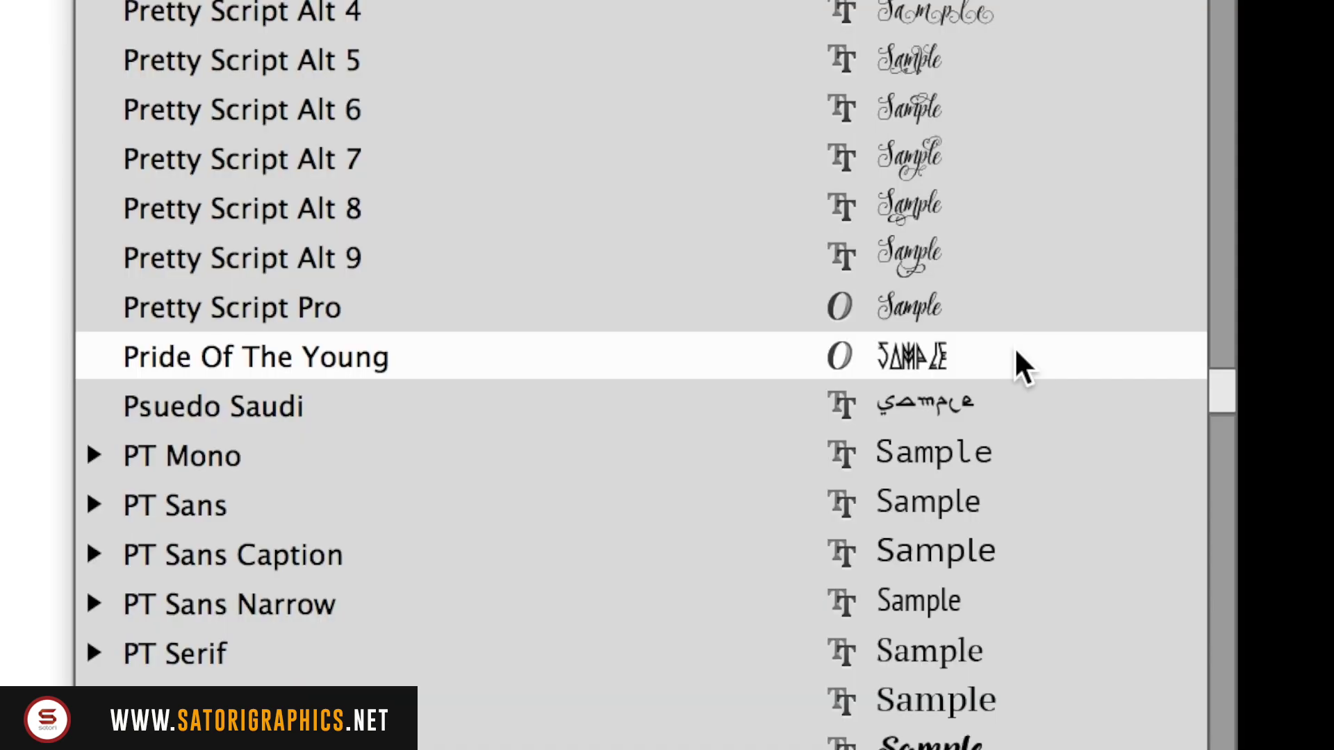
click(1015, 358)
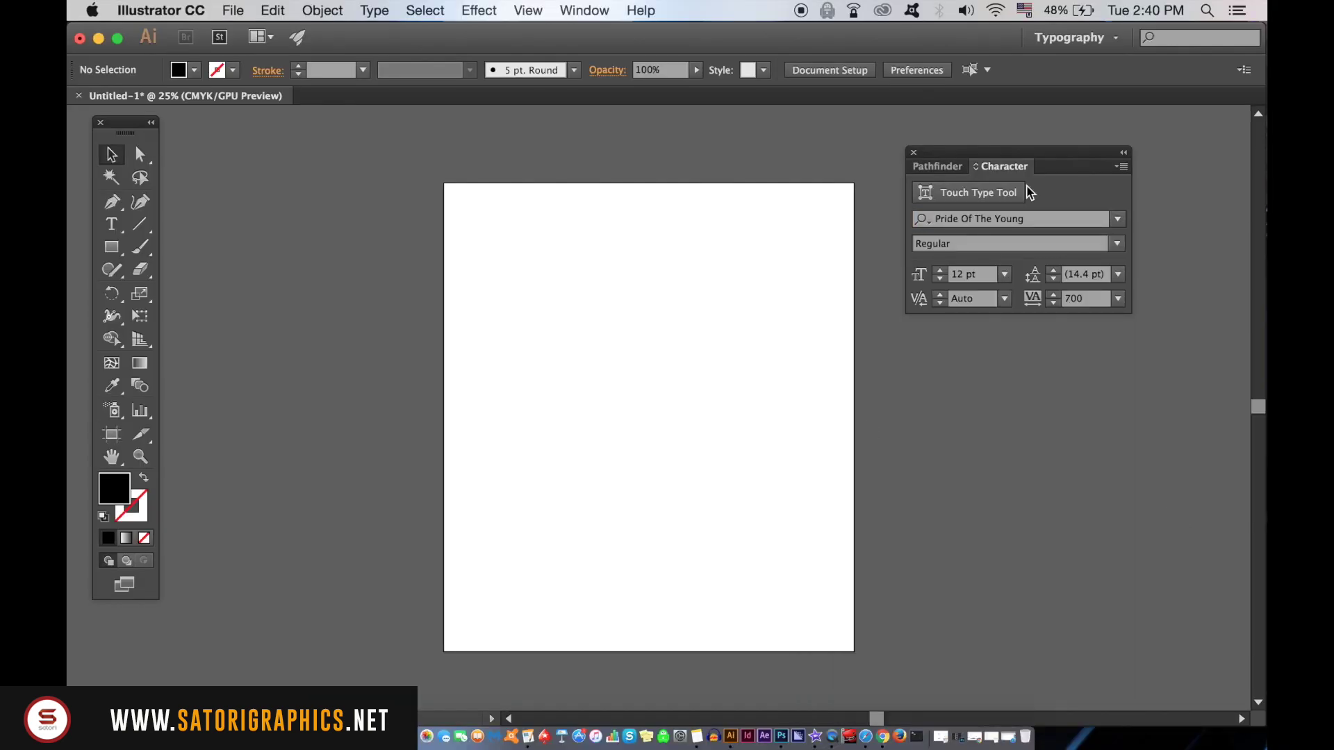
drag(1003, 157, 1067, 152)
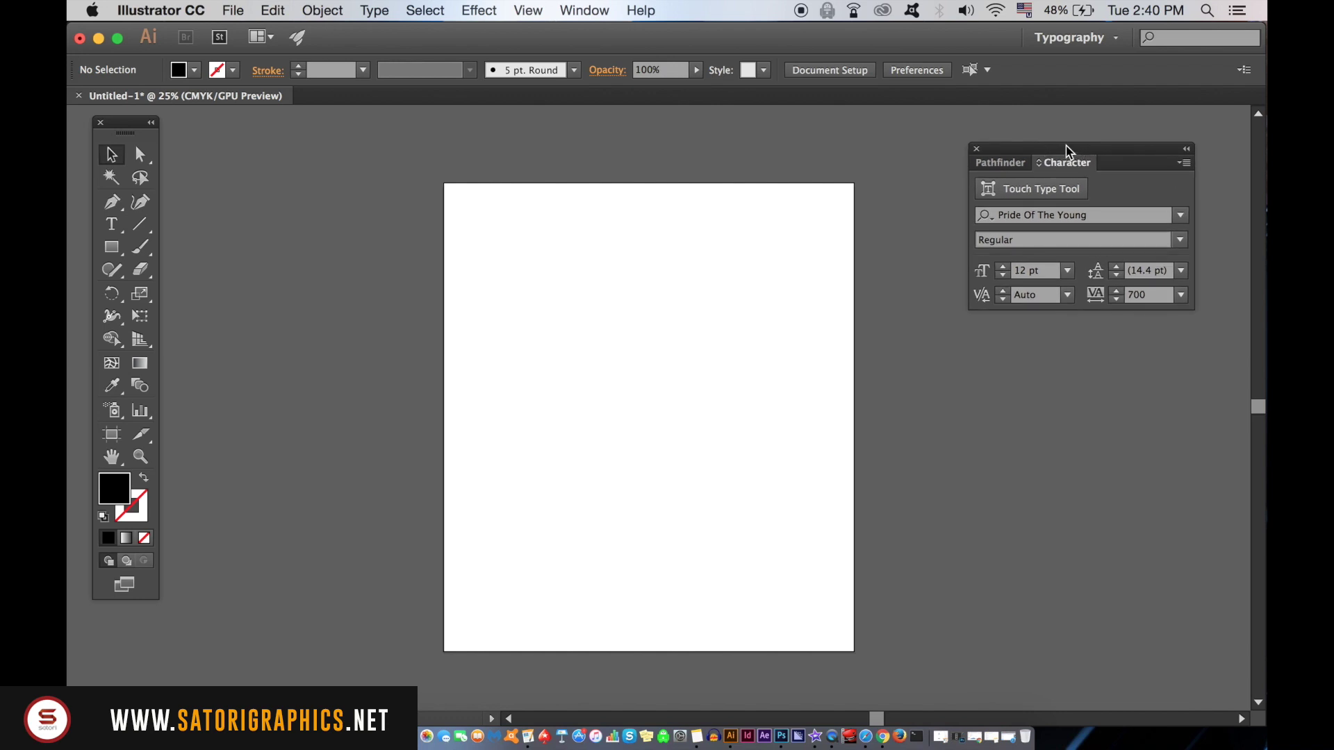
- Add a point text object on the artboard and enlarge it at the upper left
click(109, 225)
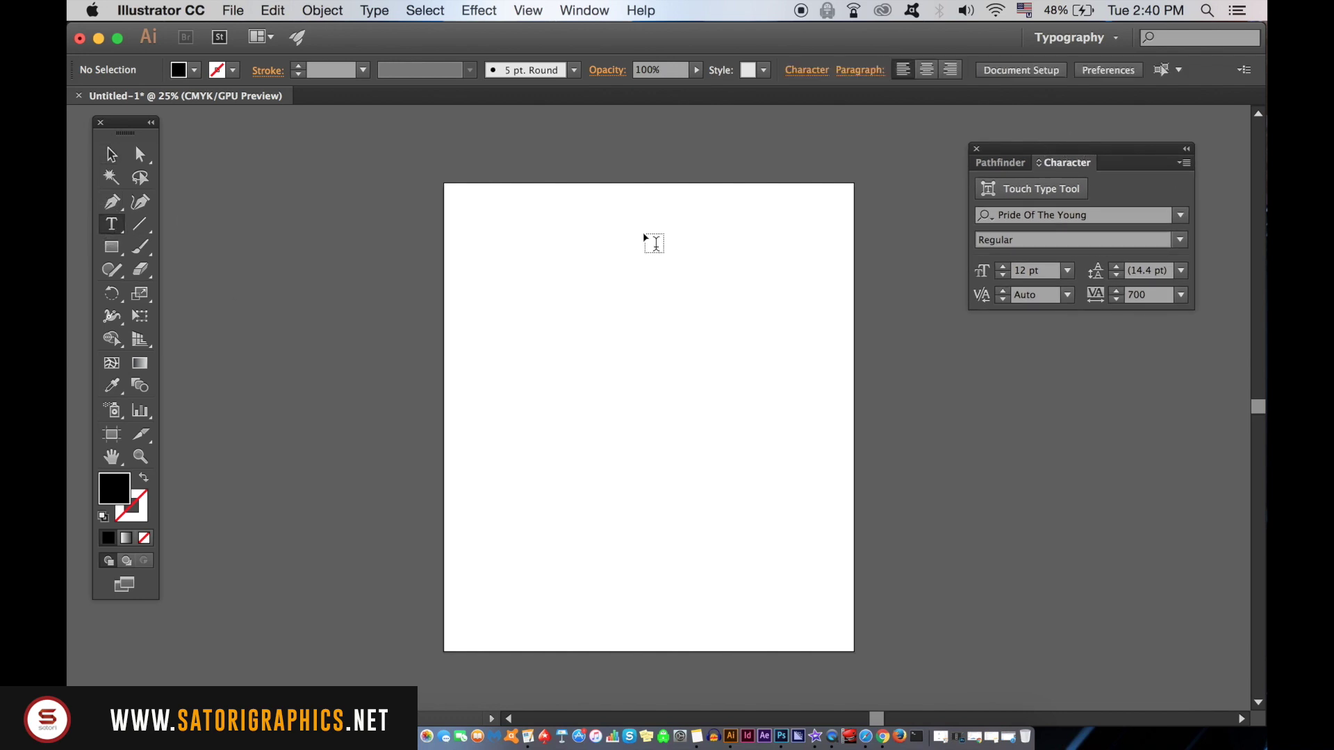
click(559, 309)
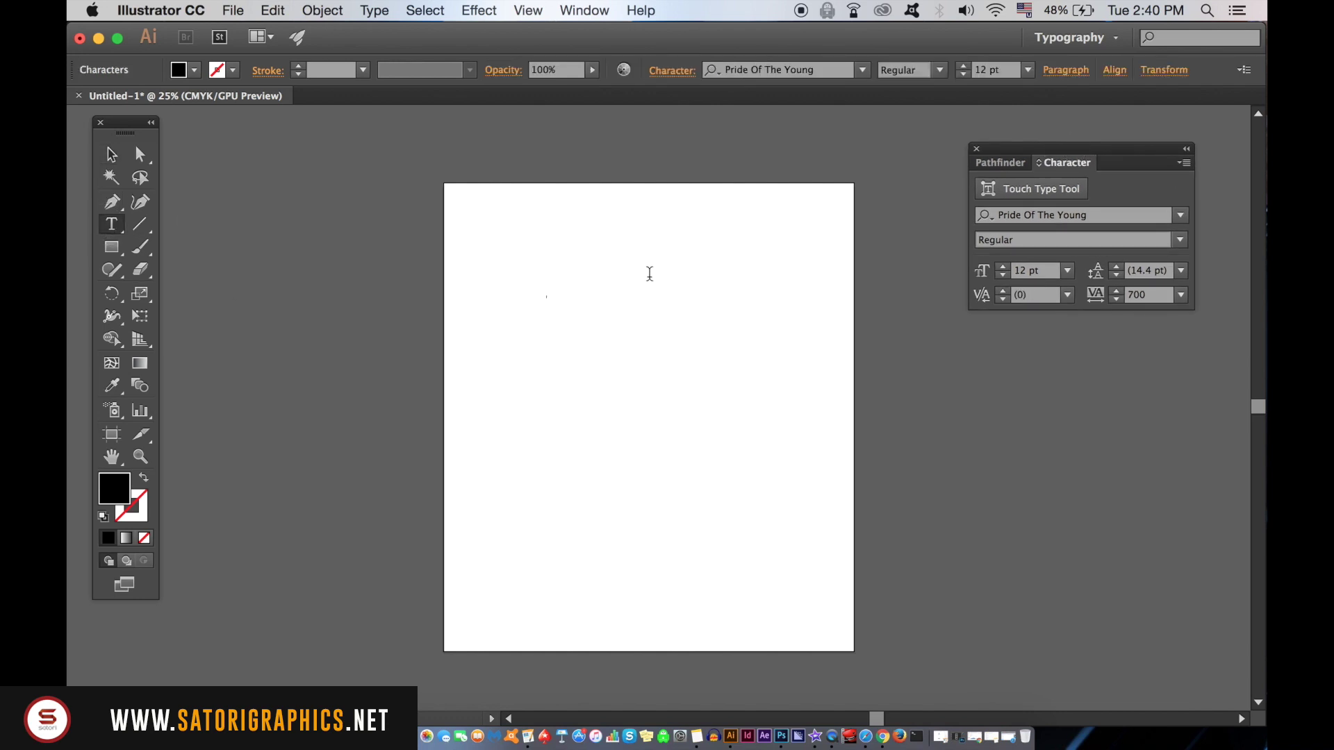
click(111, 155)
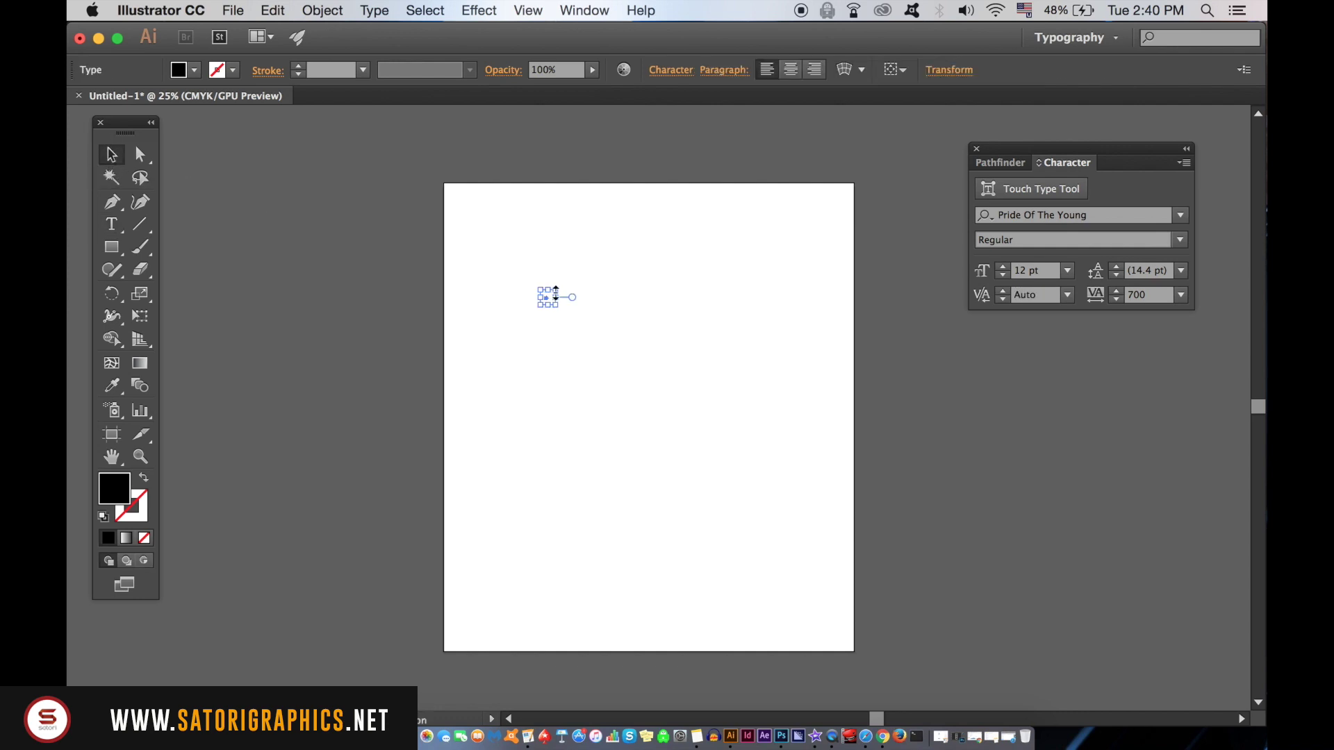
drag(556, 289, 664, 338)
drag(594, 303, 526, 277)
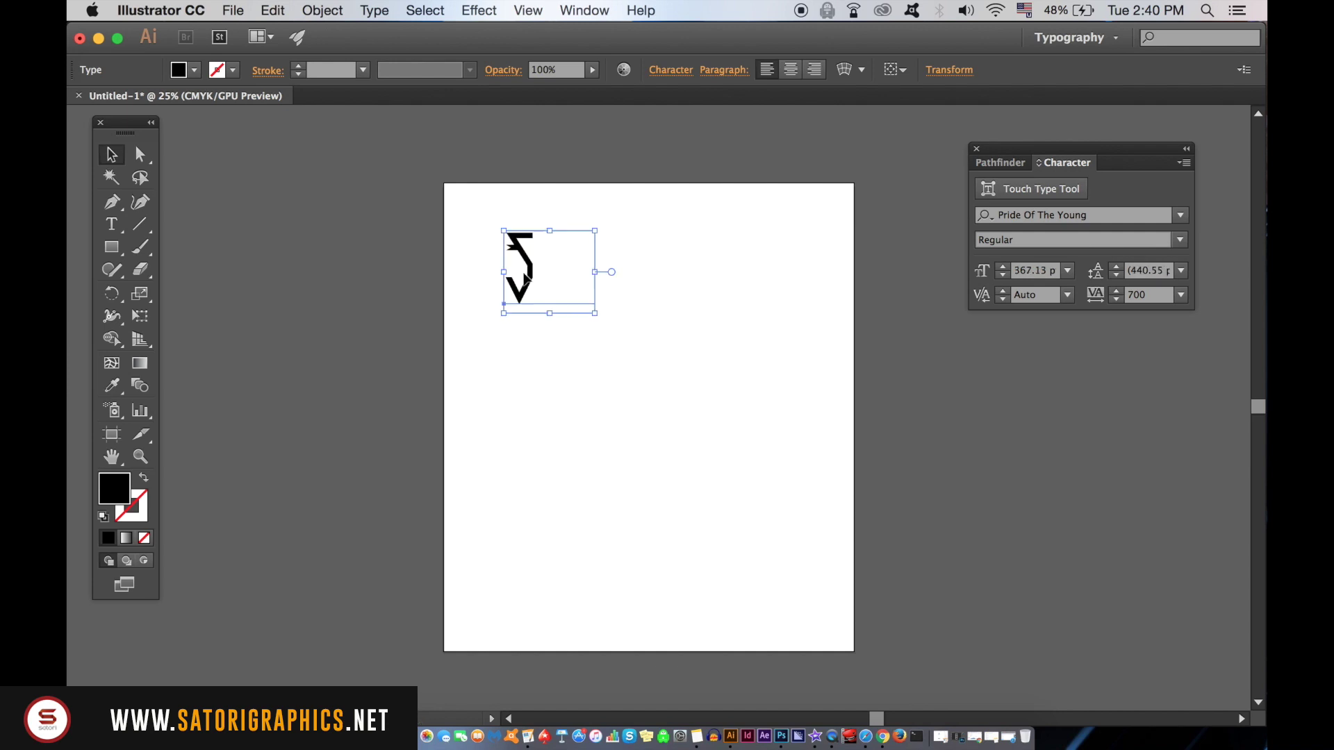
click(535, 373)
- Type the letter S and set its tracking to 0
key(t)
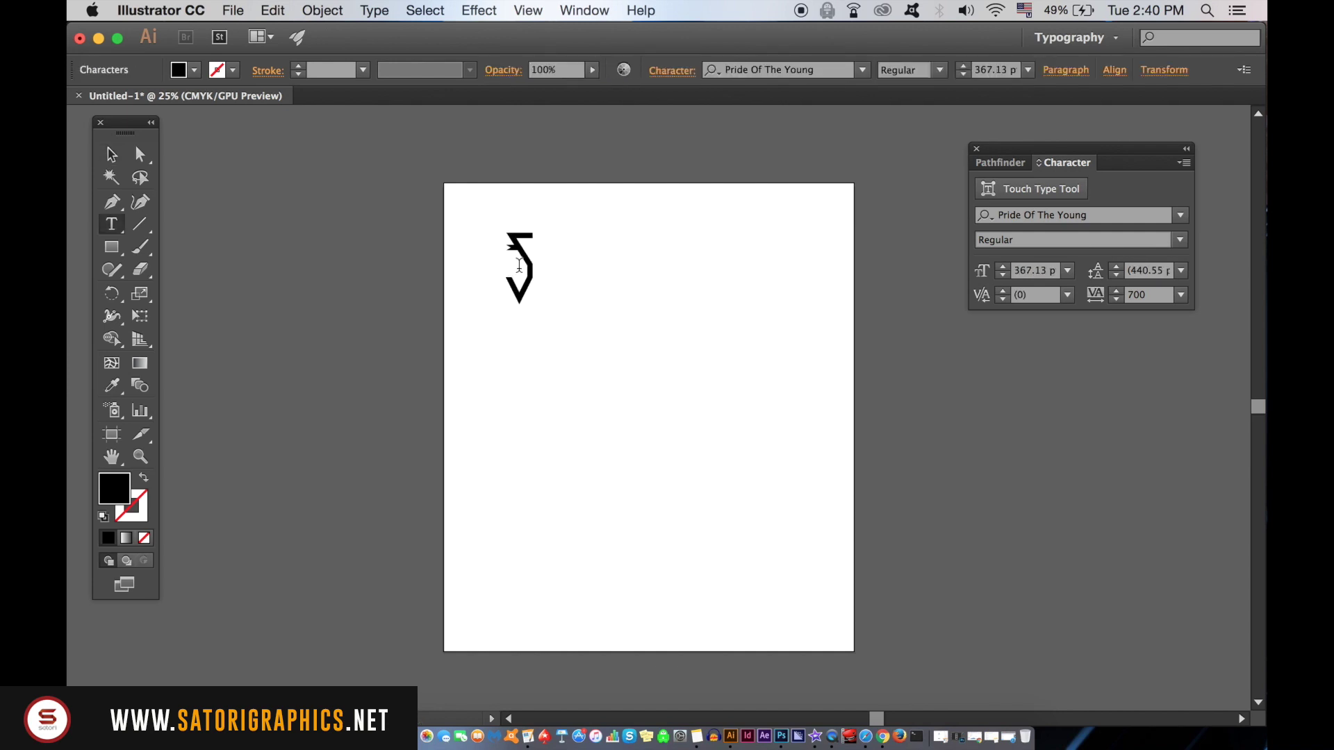
double_click(519, 265)
text(s)
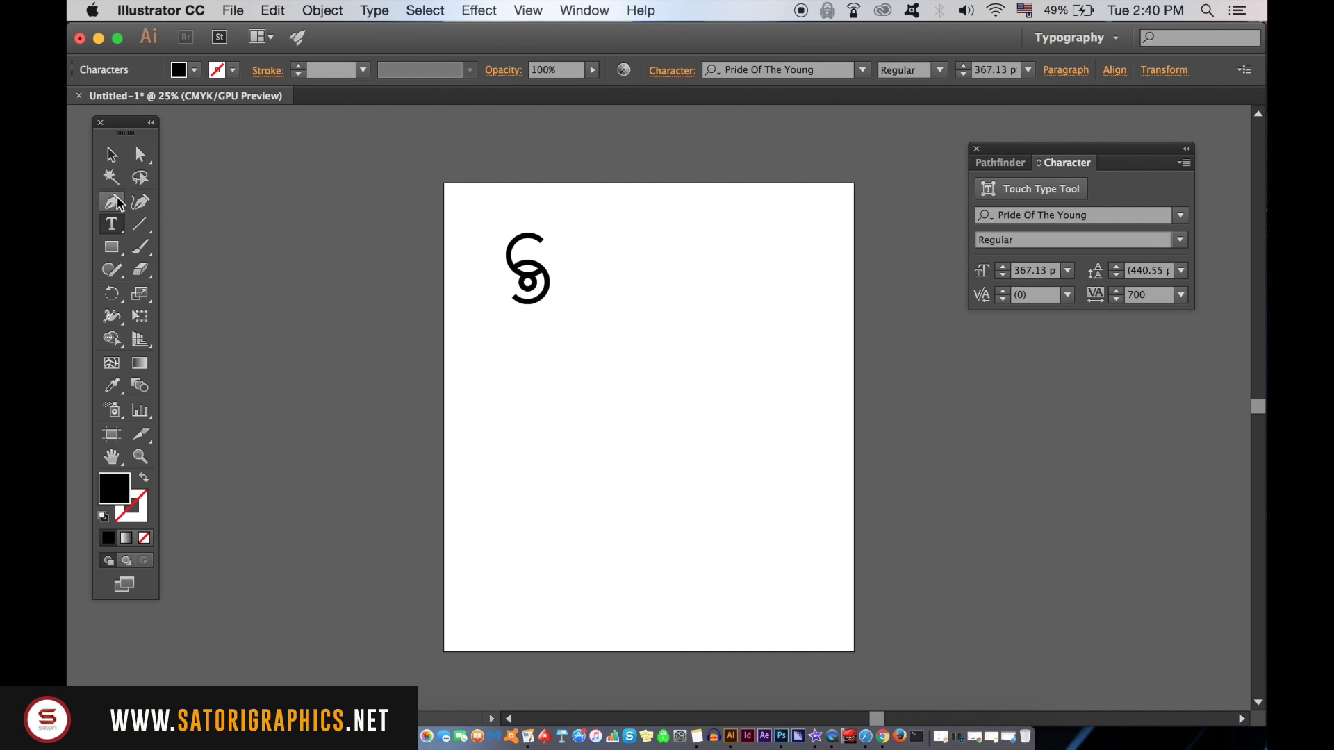
click(111, 153)
click(1181, 295)
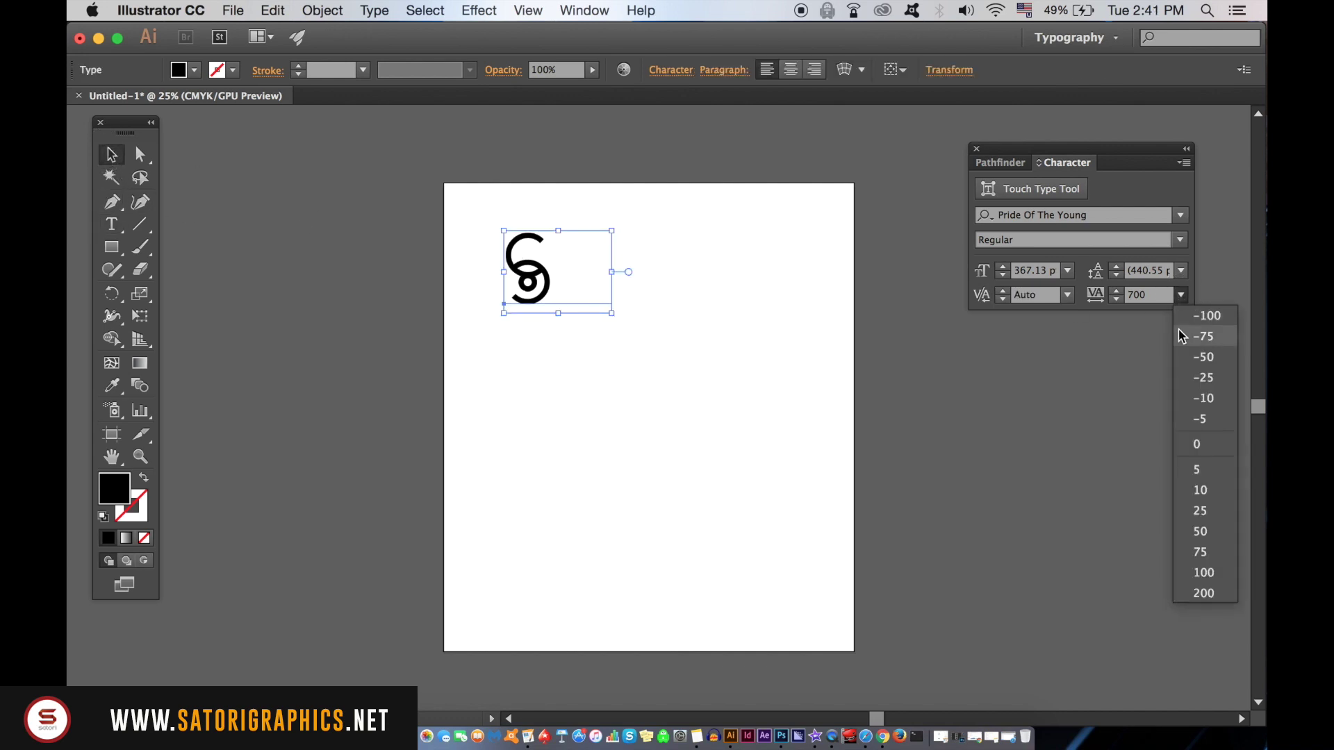
click(1197, 444)
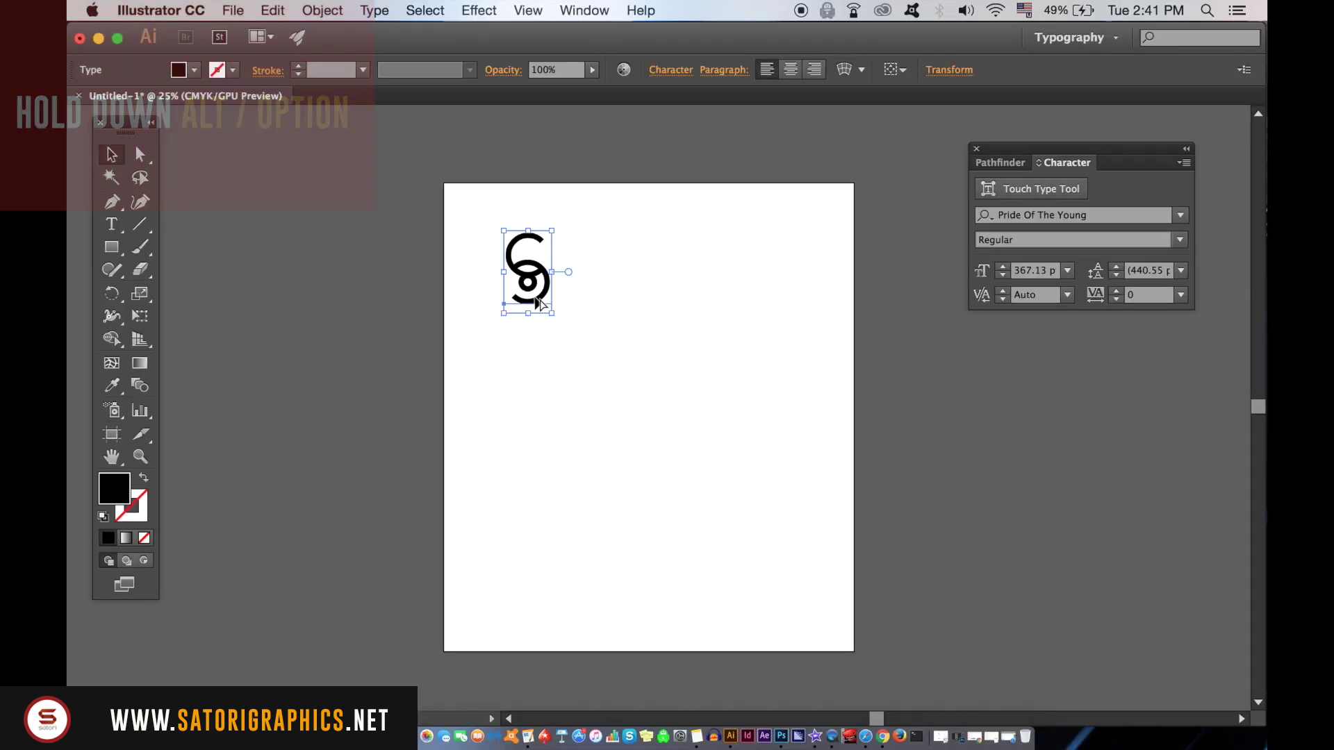
- Duplicate the S to the right twice, retyping the copies as A and T
drag(530, 283, 632, 300)
click(107, 229)
double_click(615, 274)
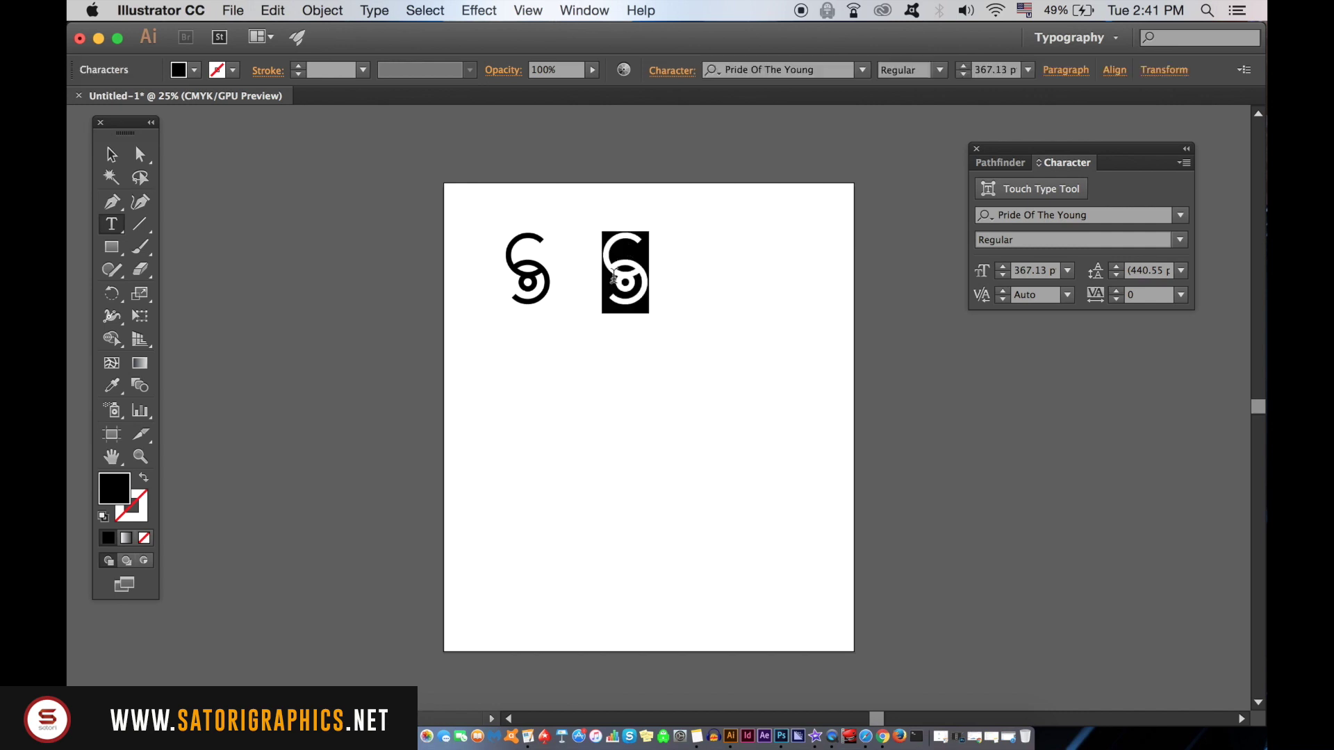
text(A)
key(Escape)
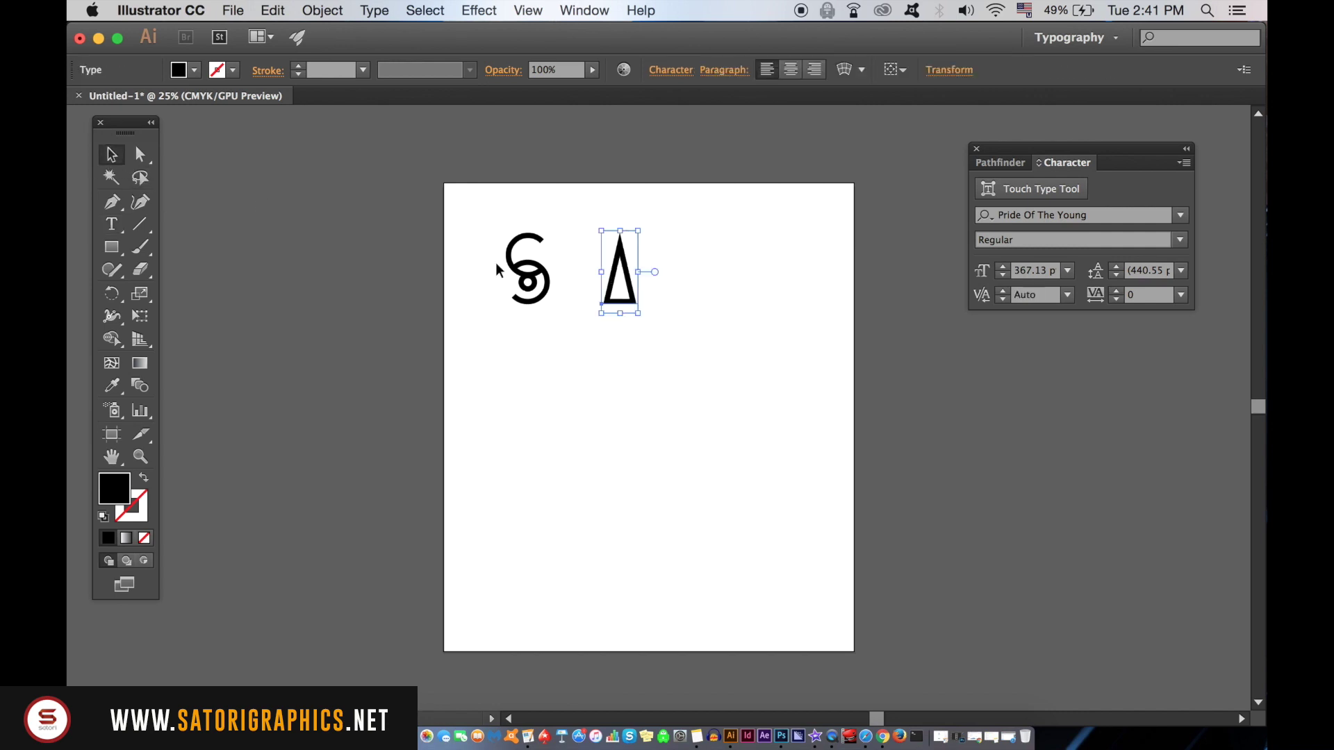
drag(629, 297, 744, 299)
key(t)
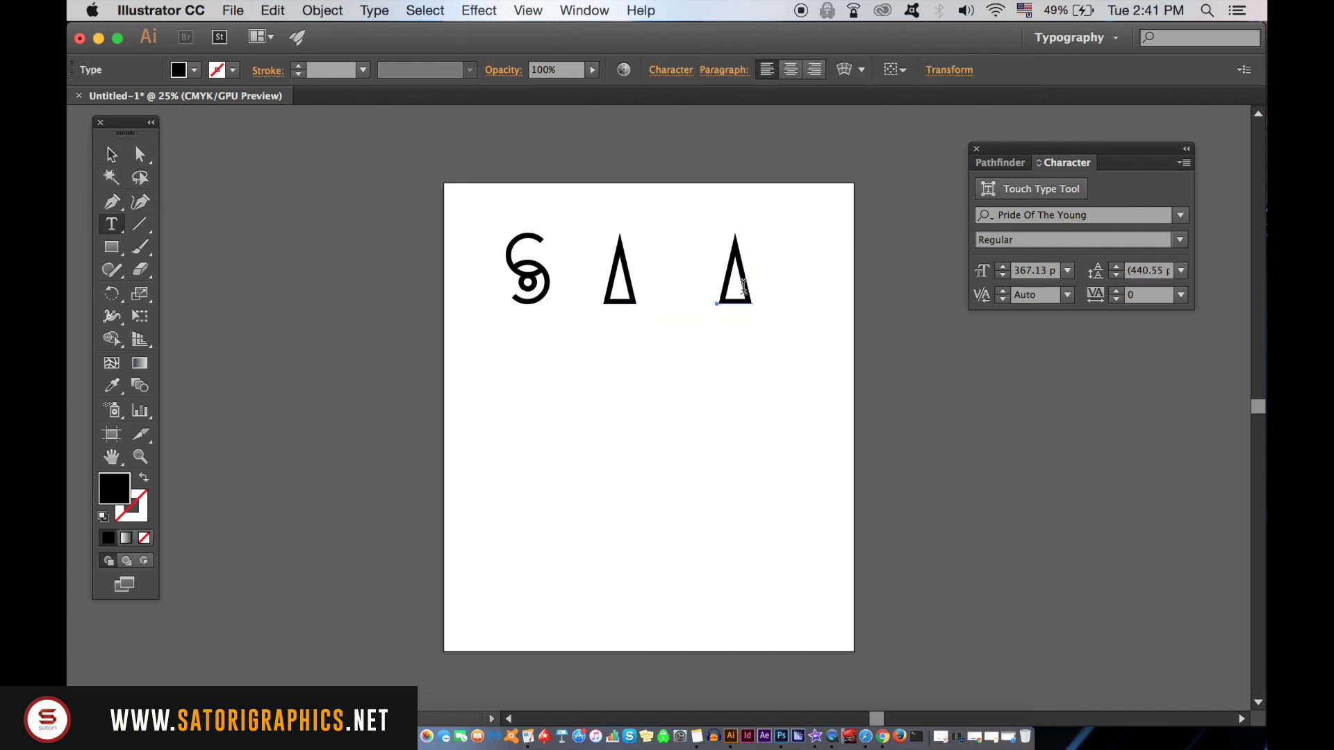
double_click(735, 283)
text(T)
key(Escape)
- Move the T toward the artboard's right edge and nudge the S slightly left
click(718, 276)
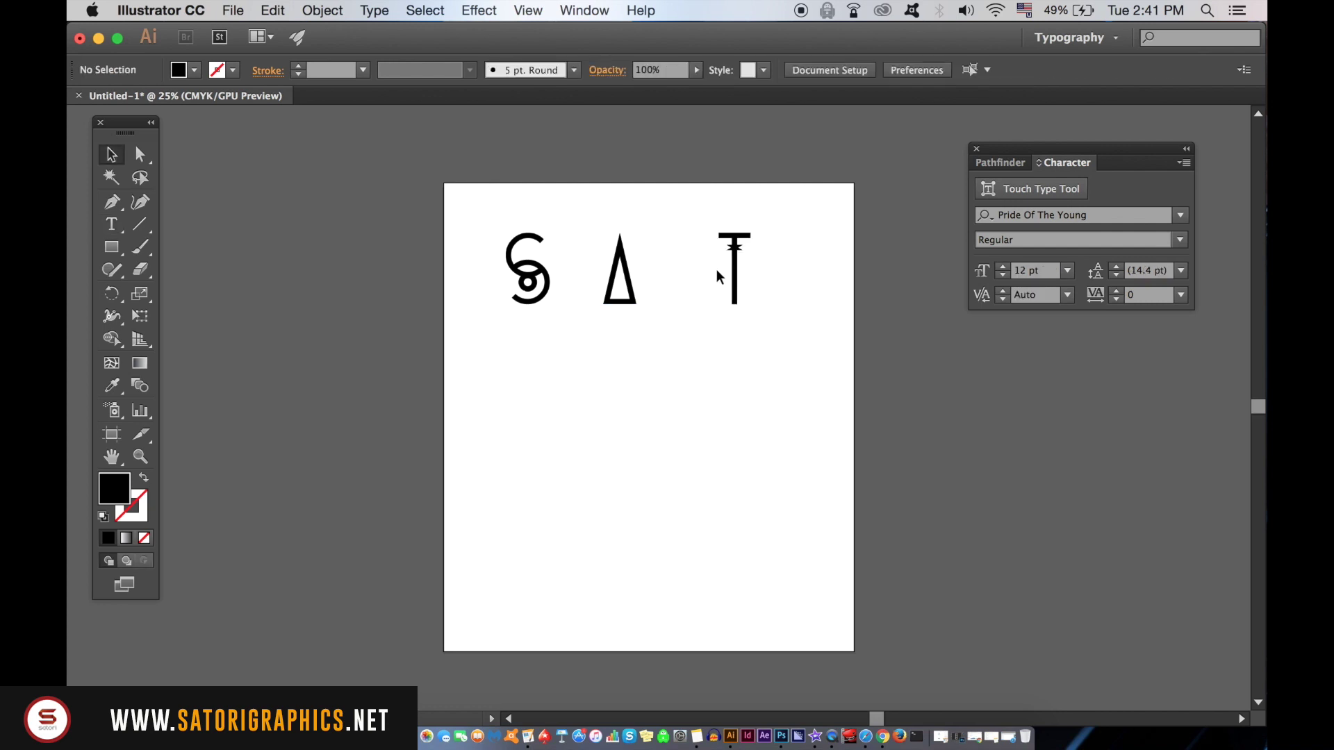
drag(739, 271, 808, 271)
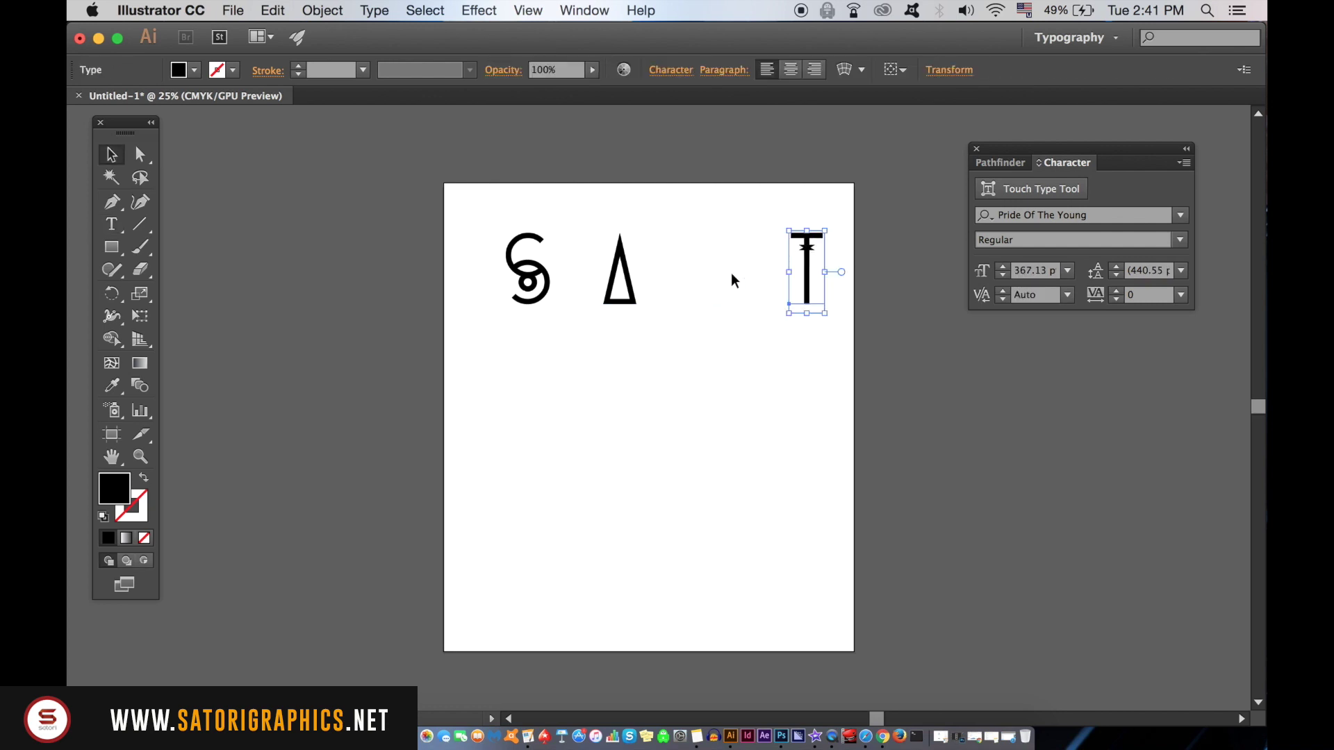
drag(543, 302, 528, 302)
click(604, 214)
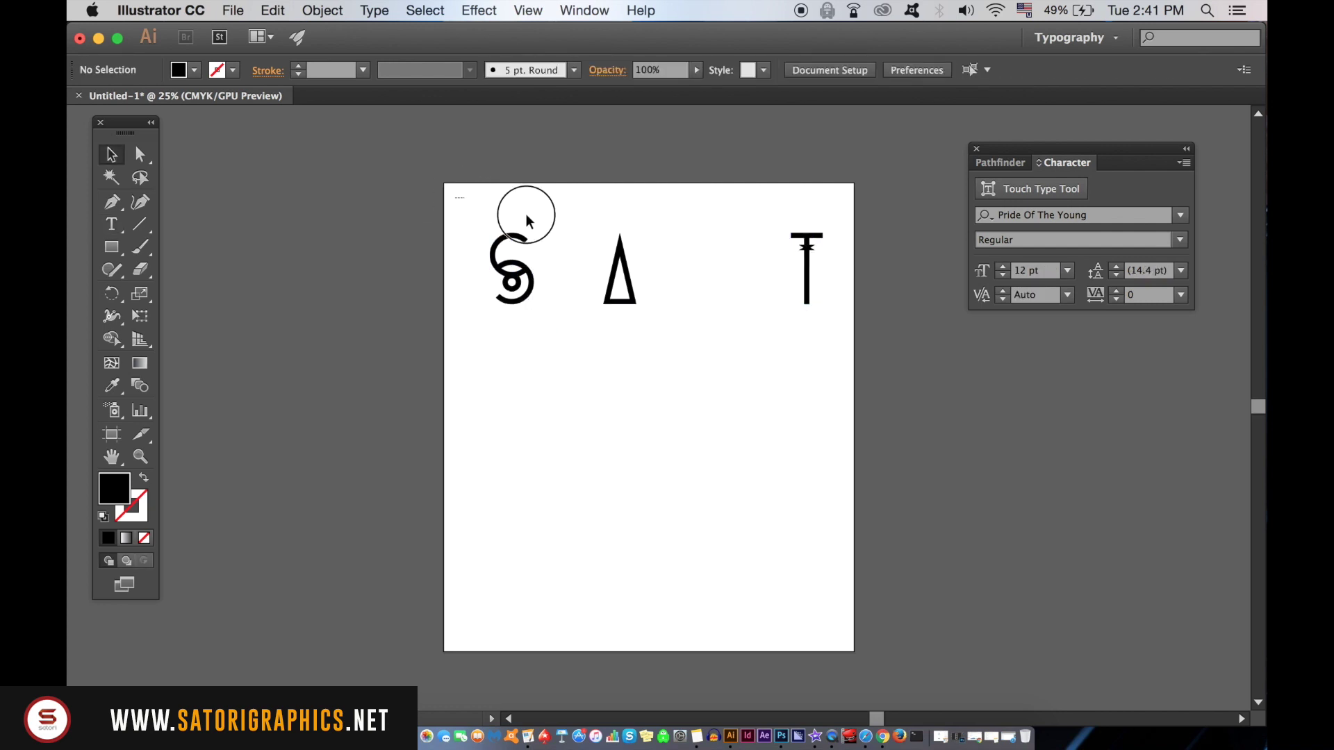
- Distribute the selected S, A and T evenly by their horizontal centres using the Align panel
drag(526, 216, 842, 330)
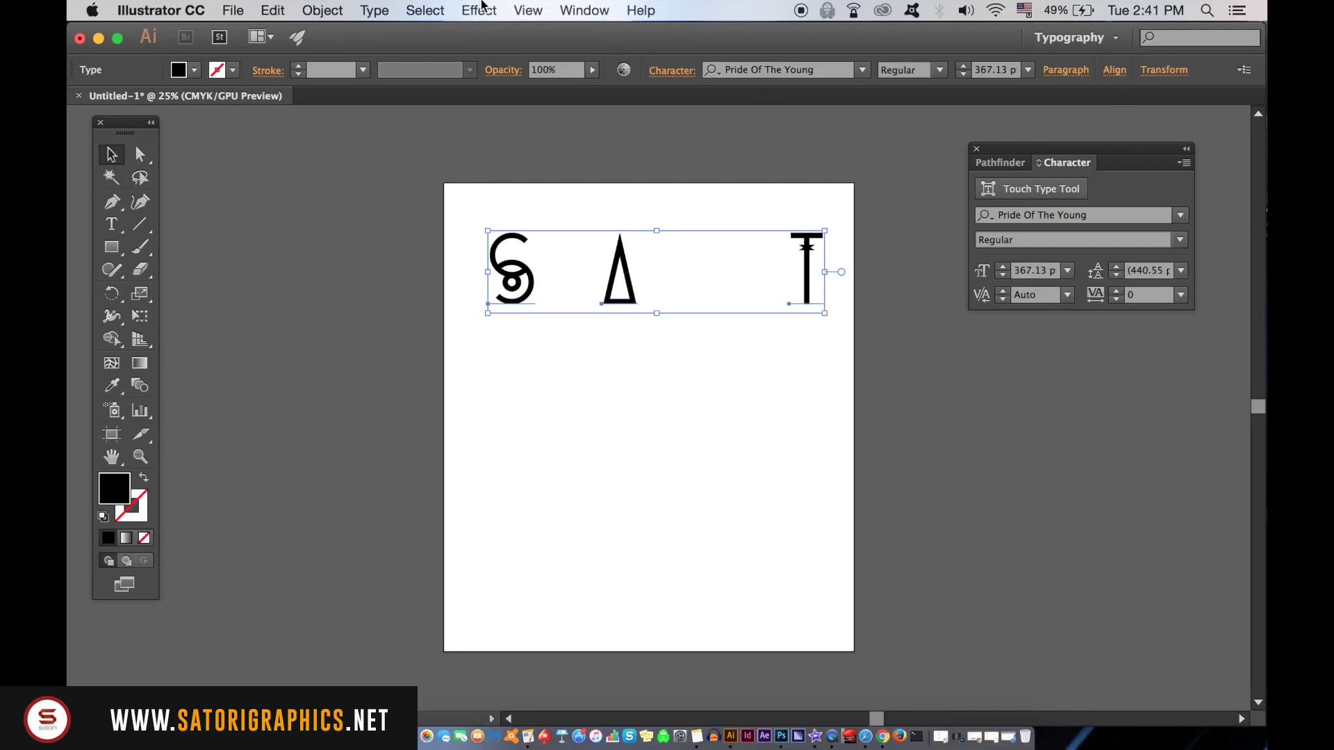
click(584, 10)
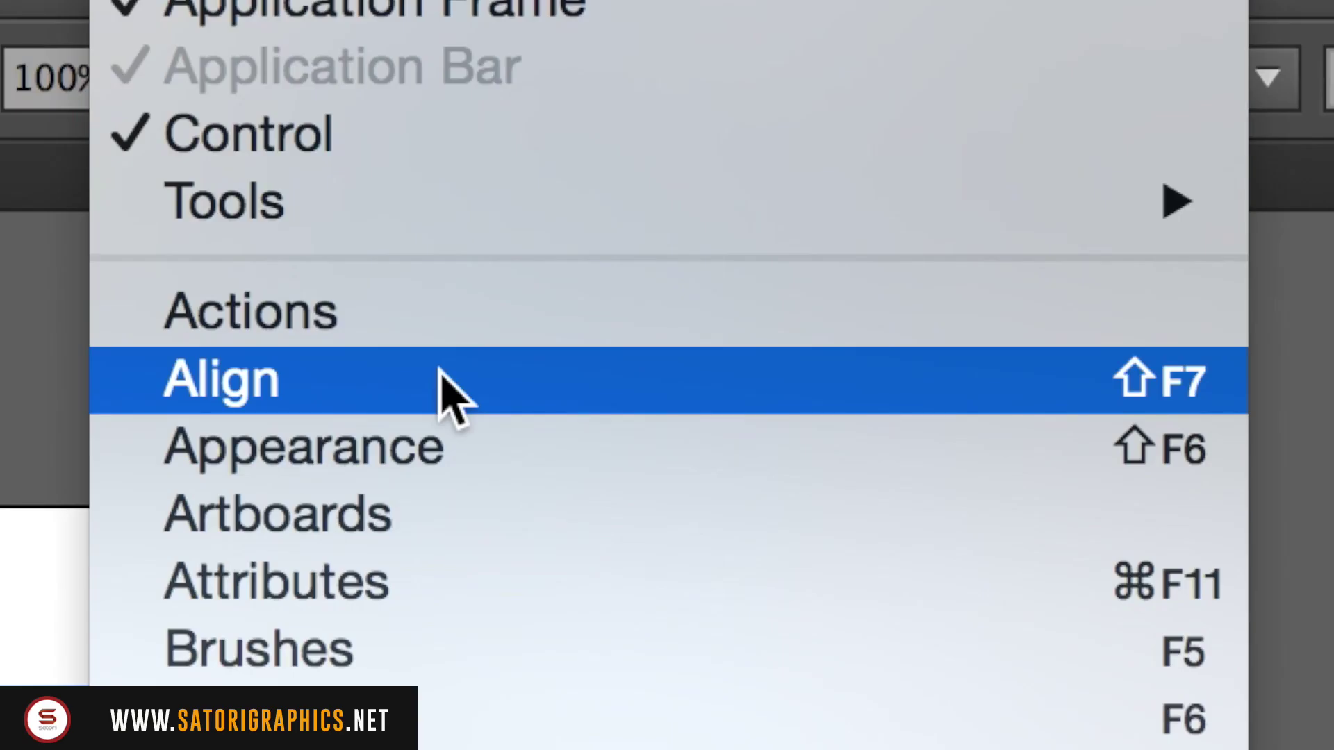
click(442, 373)
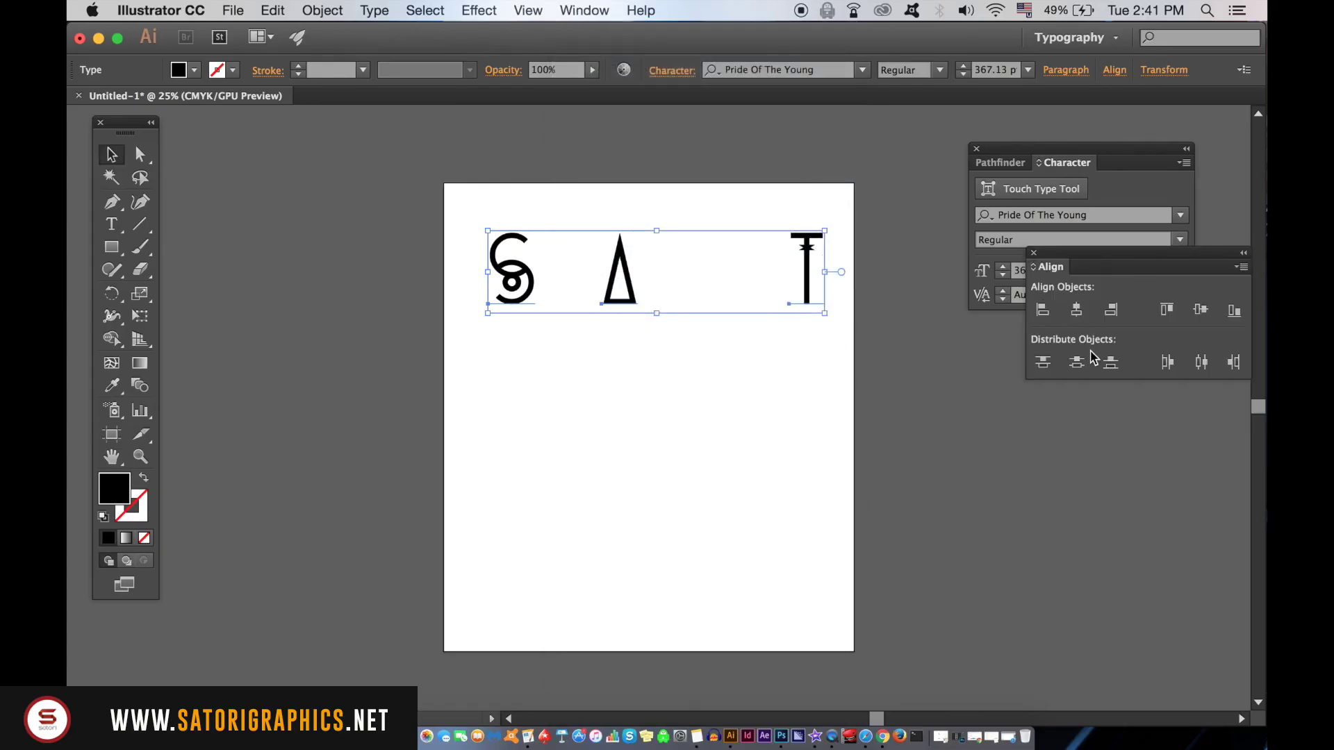
drag(1181, 263, 1060, 347)
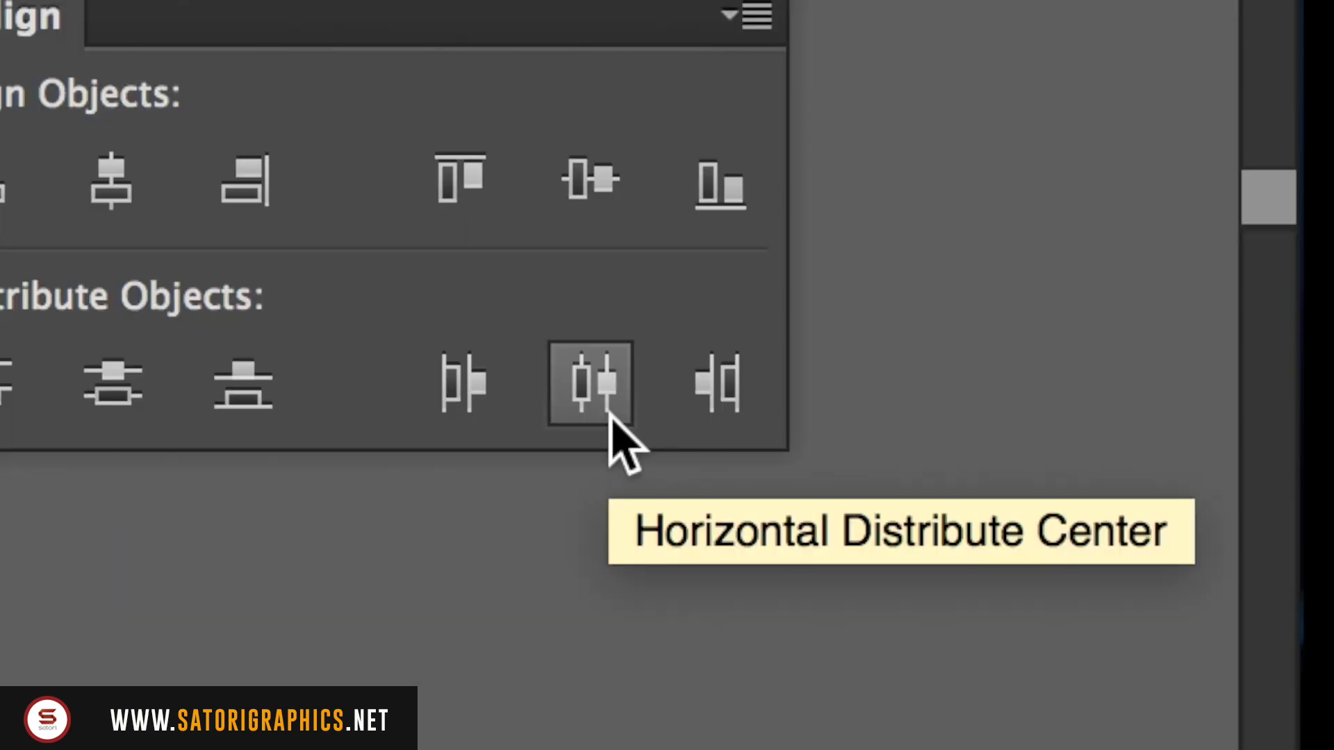
click(610, 415)
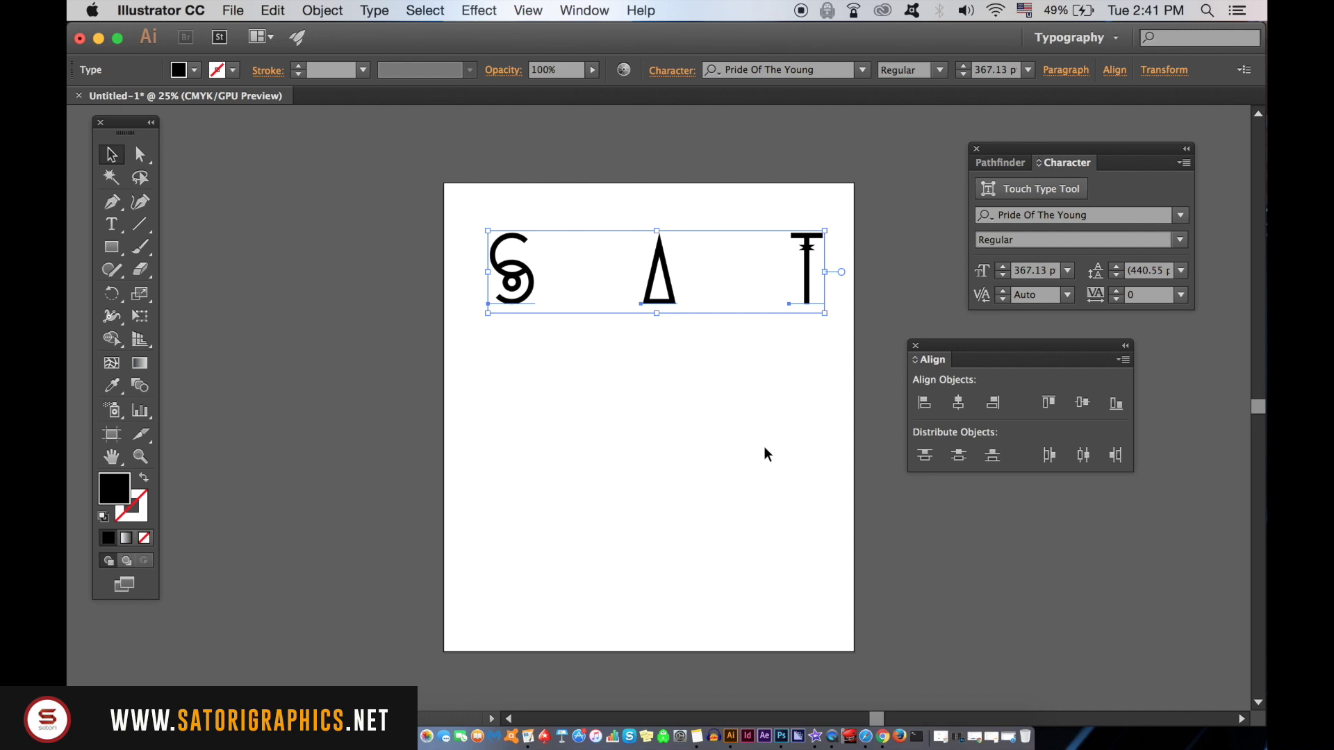
drag(789, 440, 754, 427)
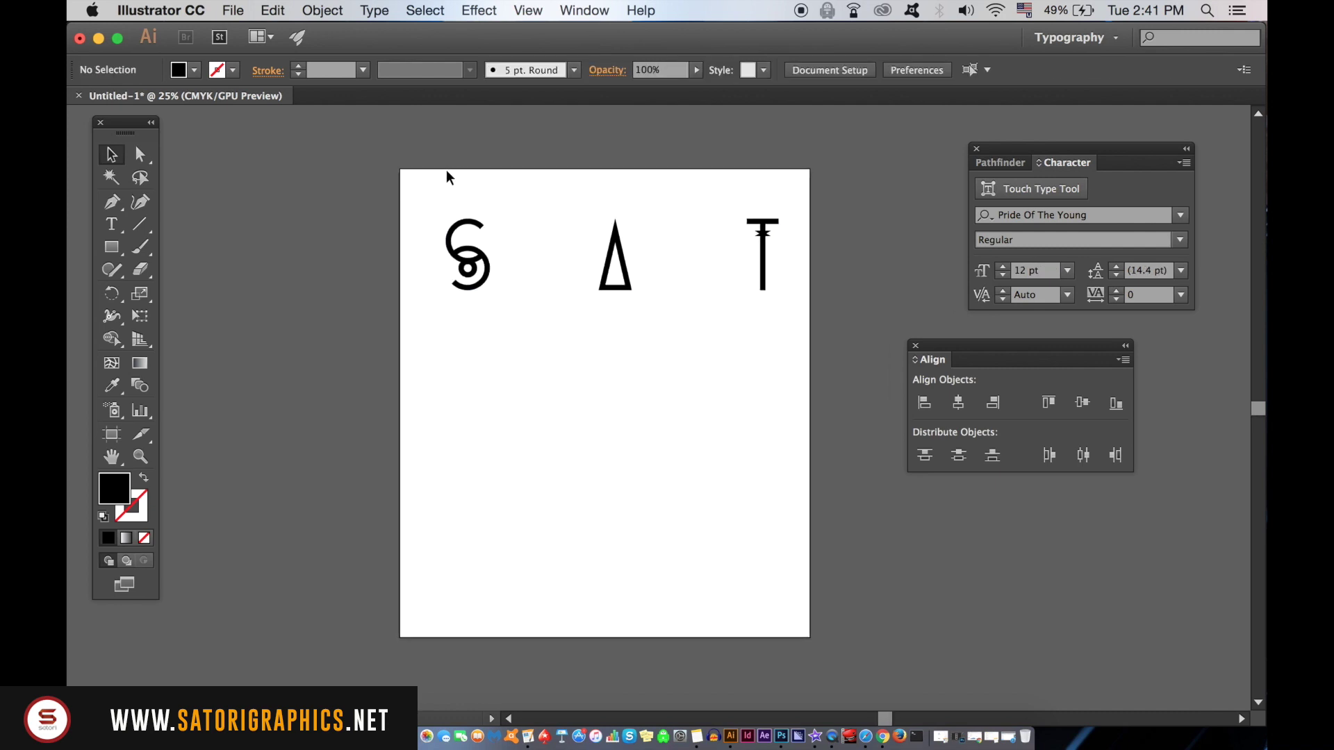
- Group the S A T row and copy it downward into four rows
drag(757, 299, 764, 298)
key(super+g)
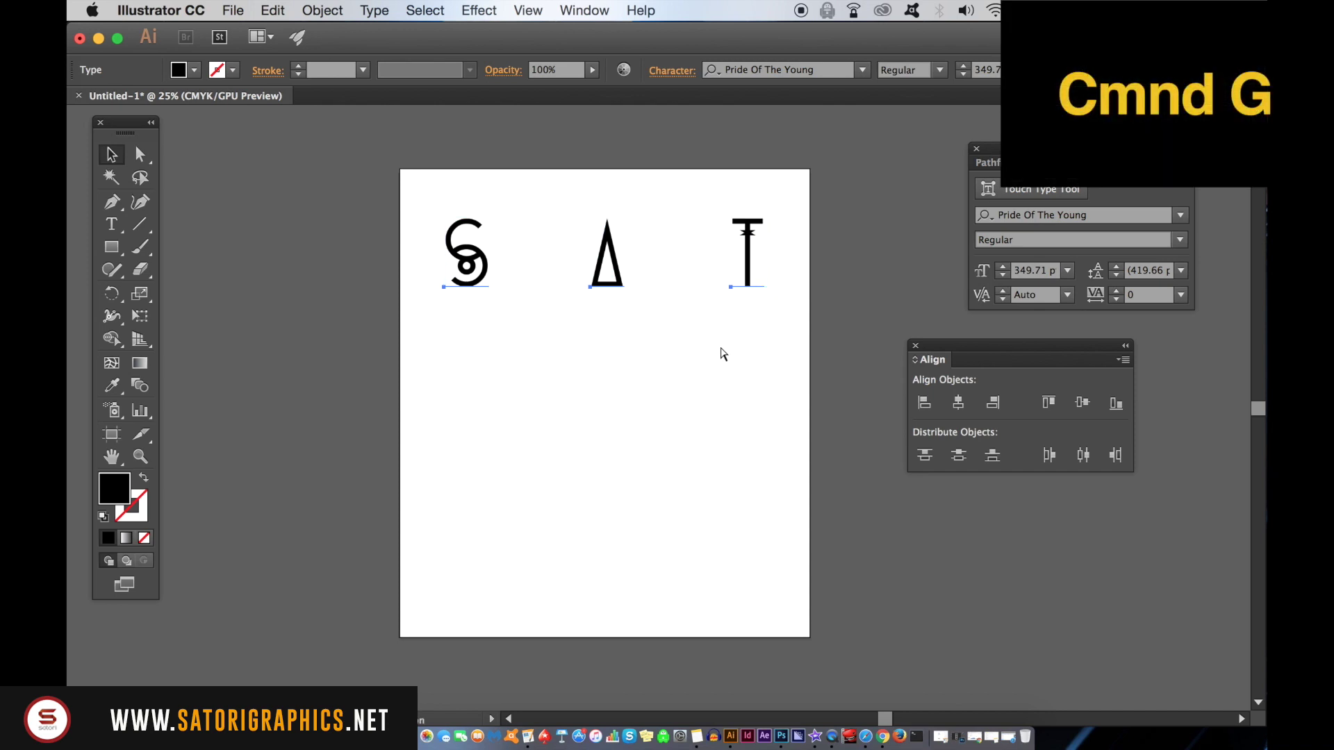
click(444, 11)
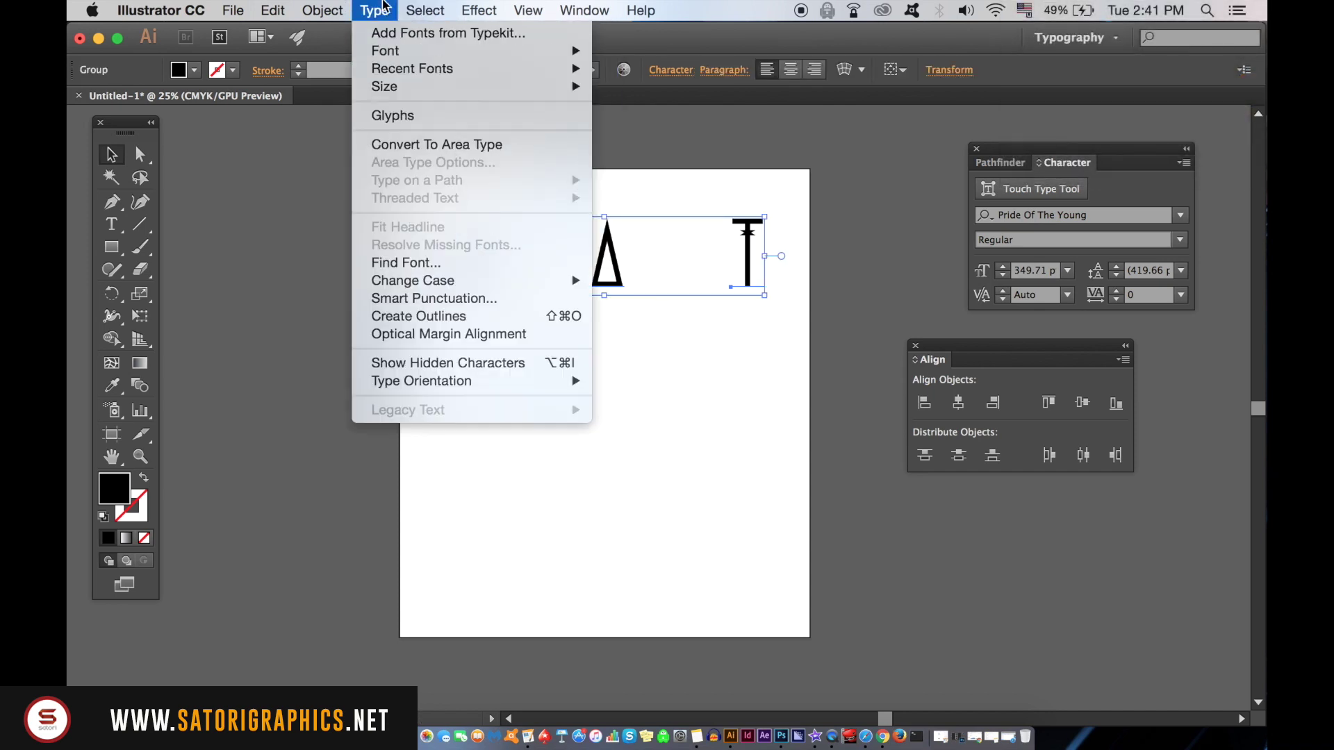
mouse_move(323, 10)
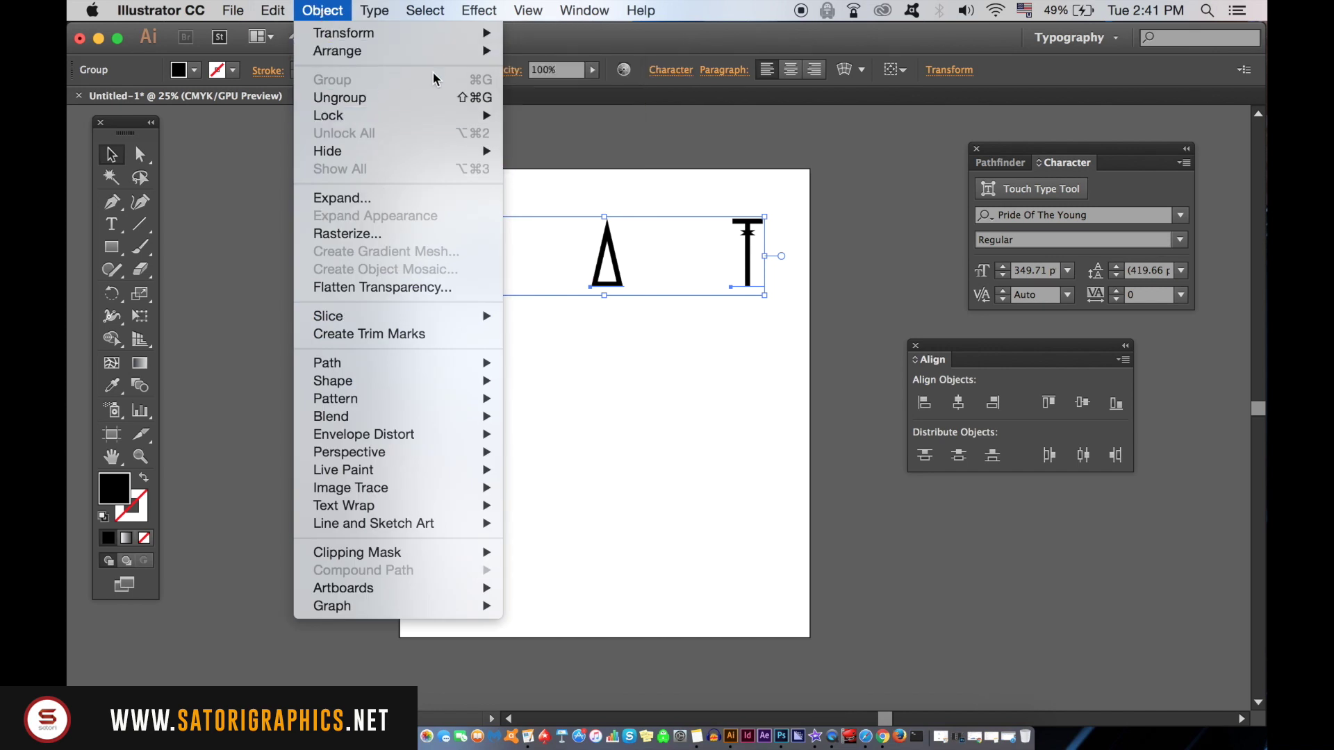
click(567, 127)
drag(610, 250, 607, 347)
drag(607, 347, 608, 571)
click(865, 555)
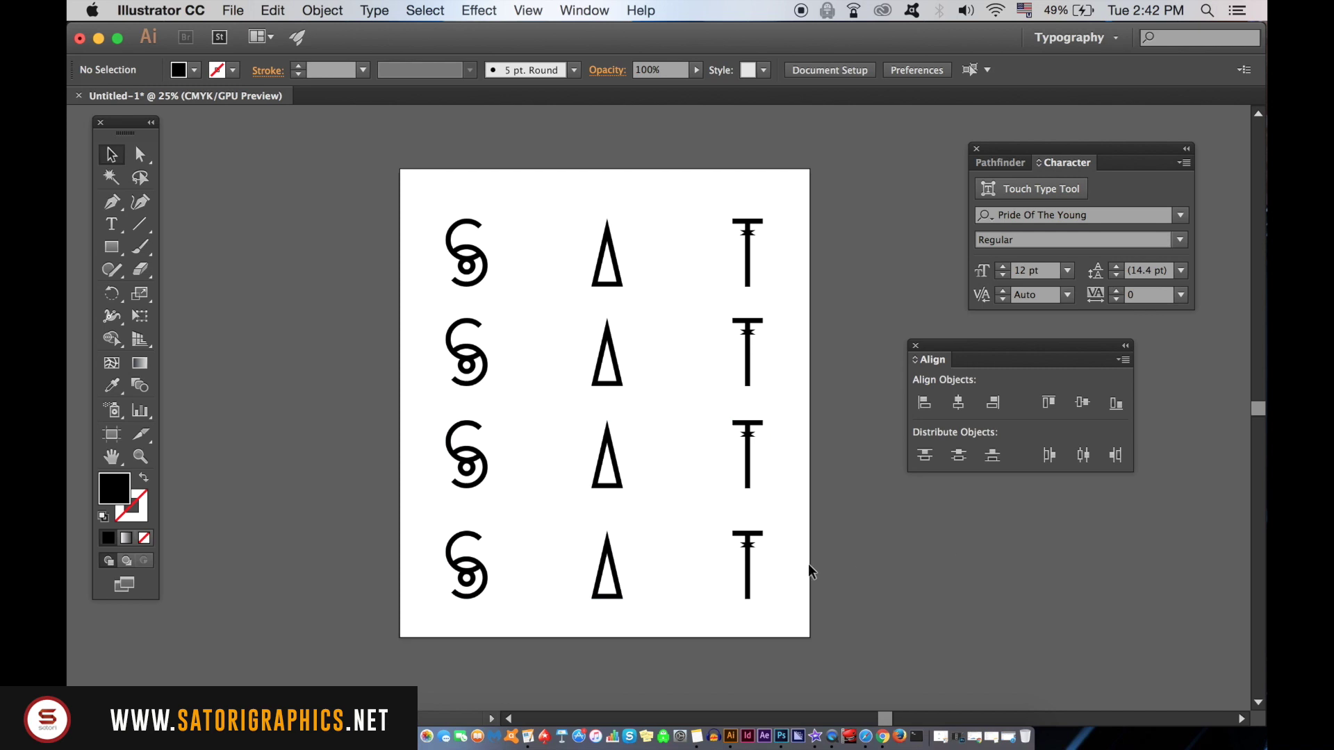
- Centre all four rows horizontally, distribute them vertically, then ungroup them into separate letters
click(748, 564)
click(352, 287)
drag(351, 285, 765, 655)
click(958, 402)
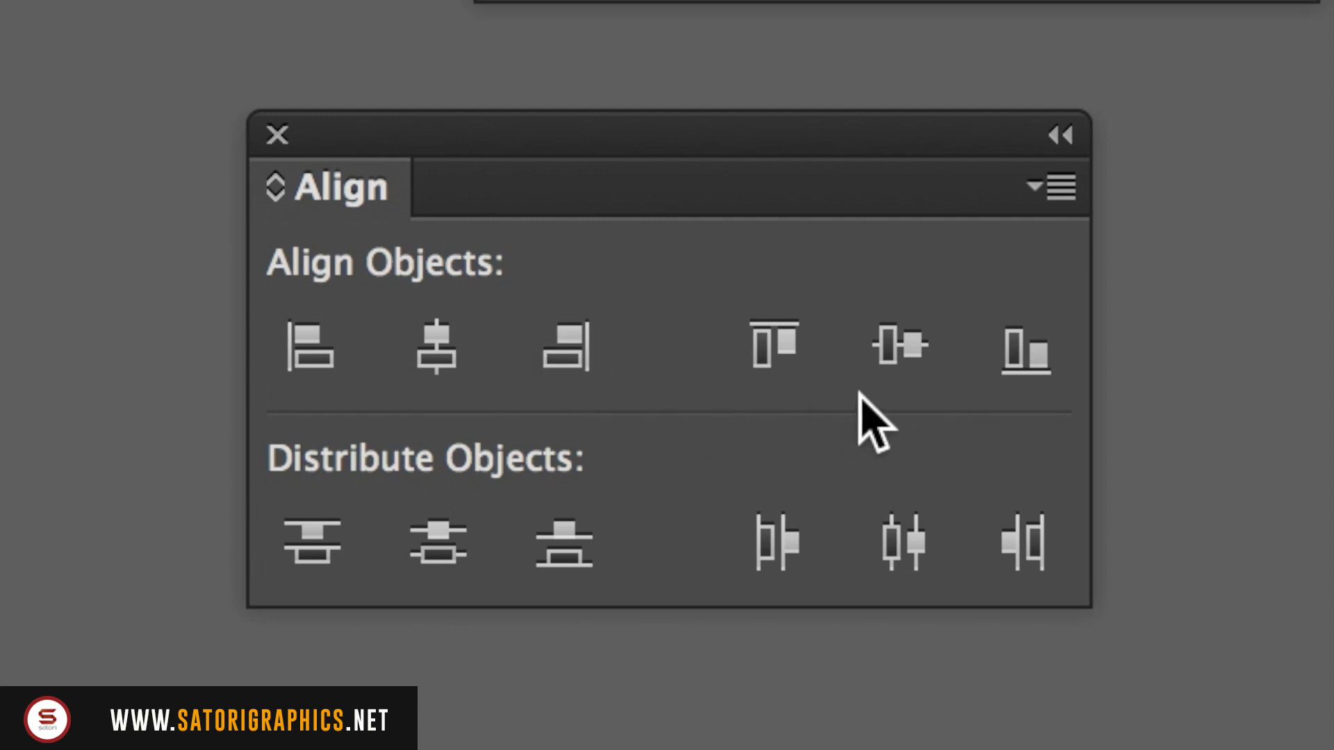
click(418, 553)
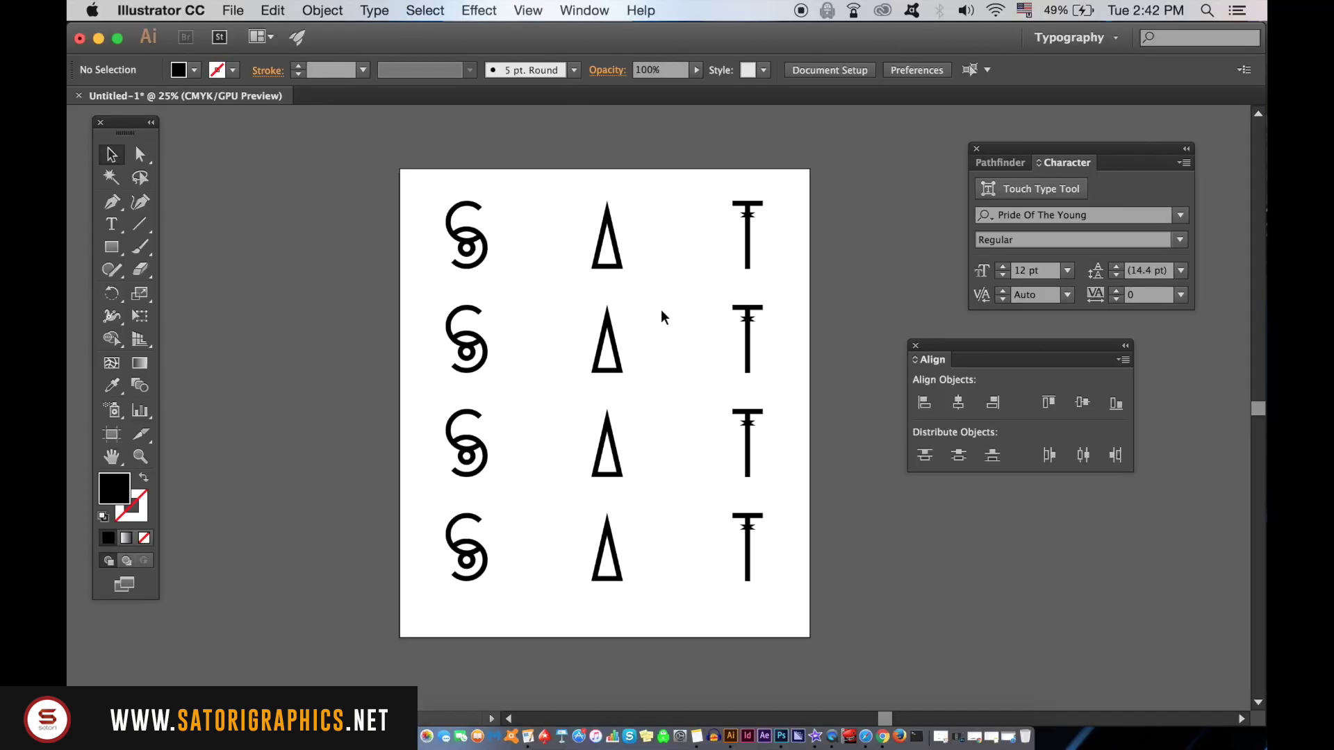
click(322, 9)
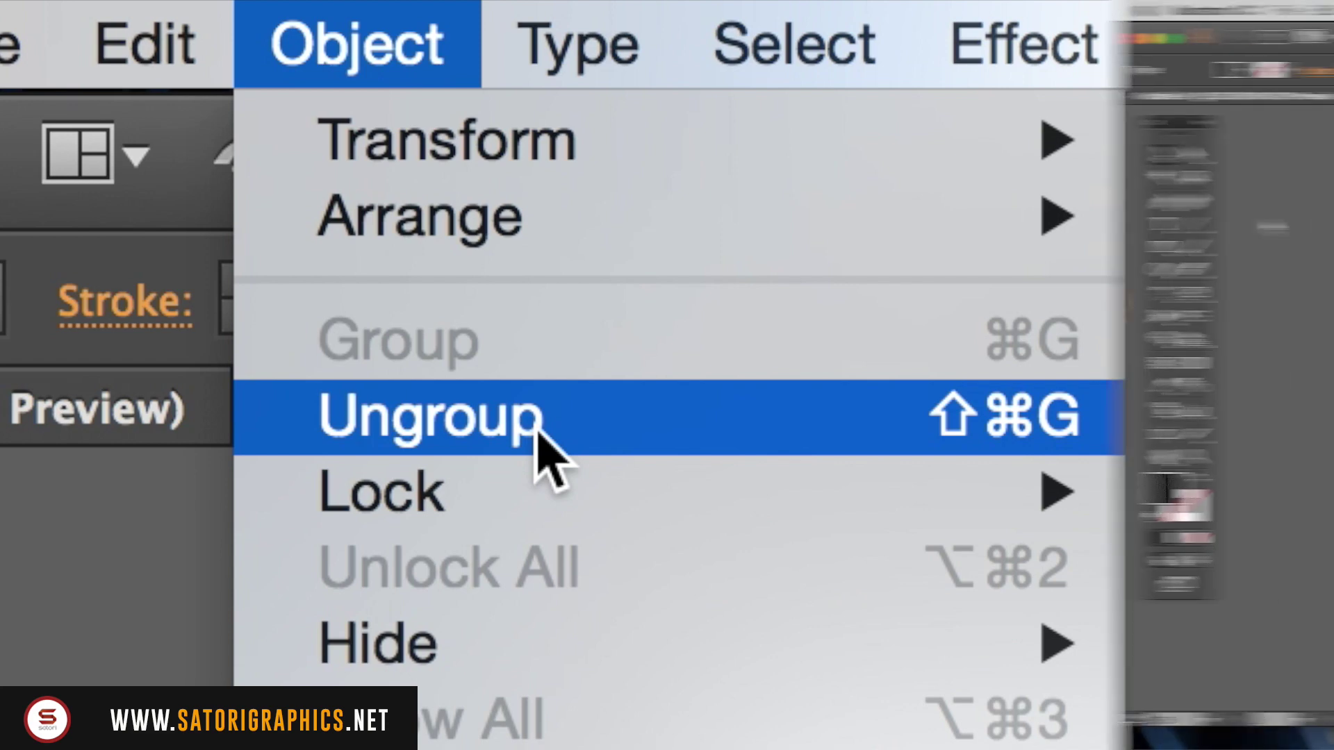
click(539, 430)
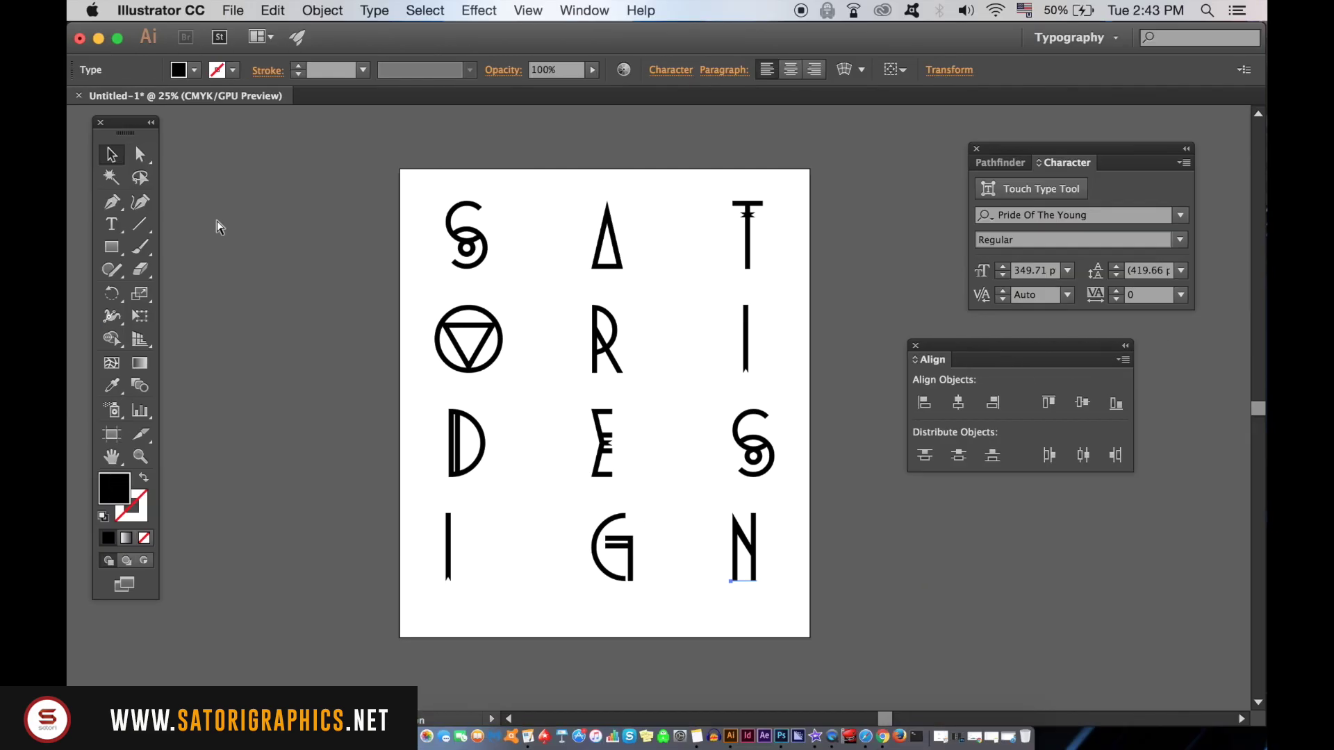
- Scale the whole letter grid down slightly
key(super+minus)
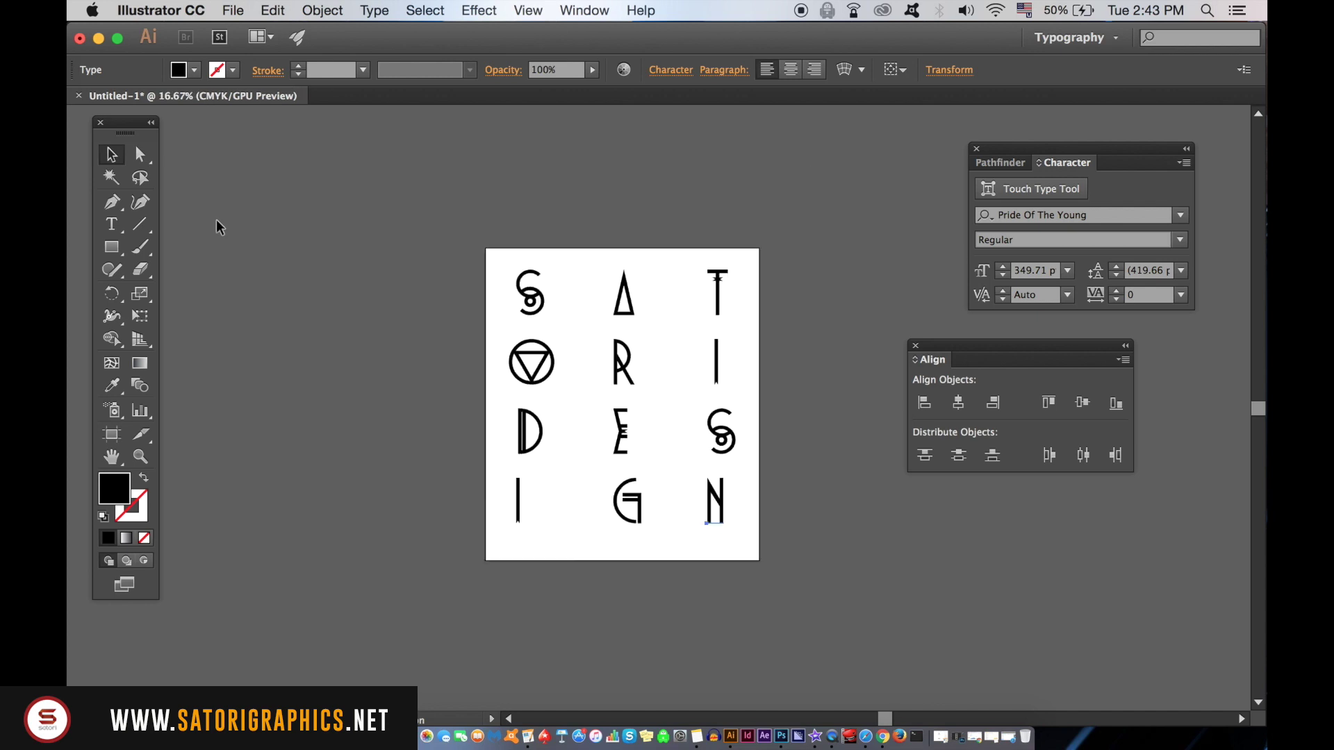
click(419, 205)
click(778, 499)
drag(778, 499, 712, 498)
click(710, 573)
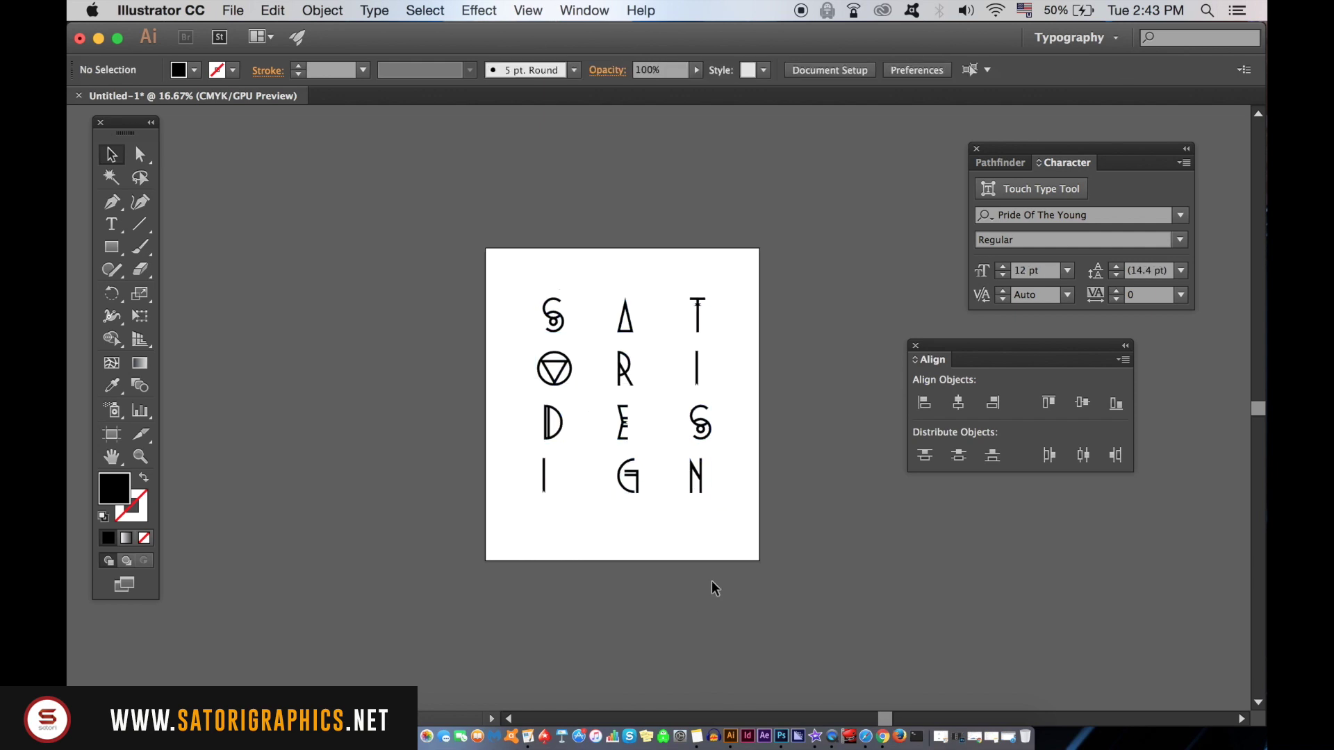
- Nudge the bottom-row I right, the G left, and the third-row S left into their columns
key(super+plus)
key(super+plus)
click(677, 494)
scroll(677, 495, left, 2)
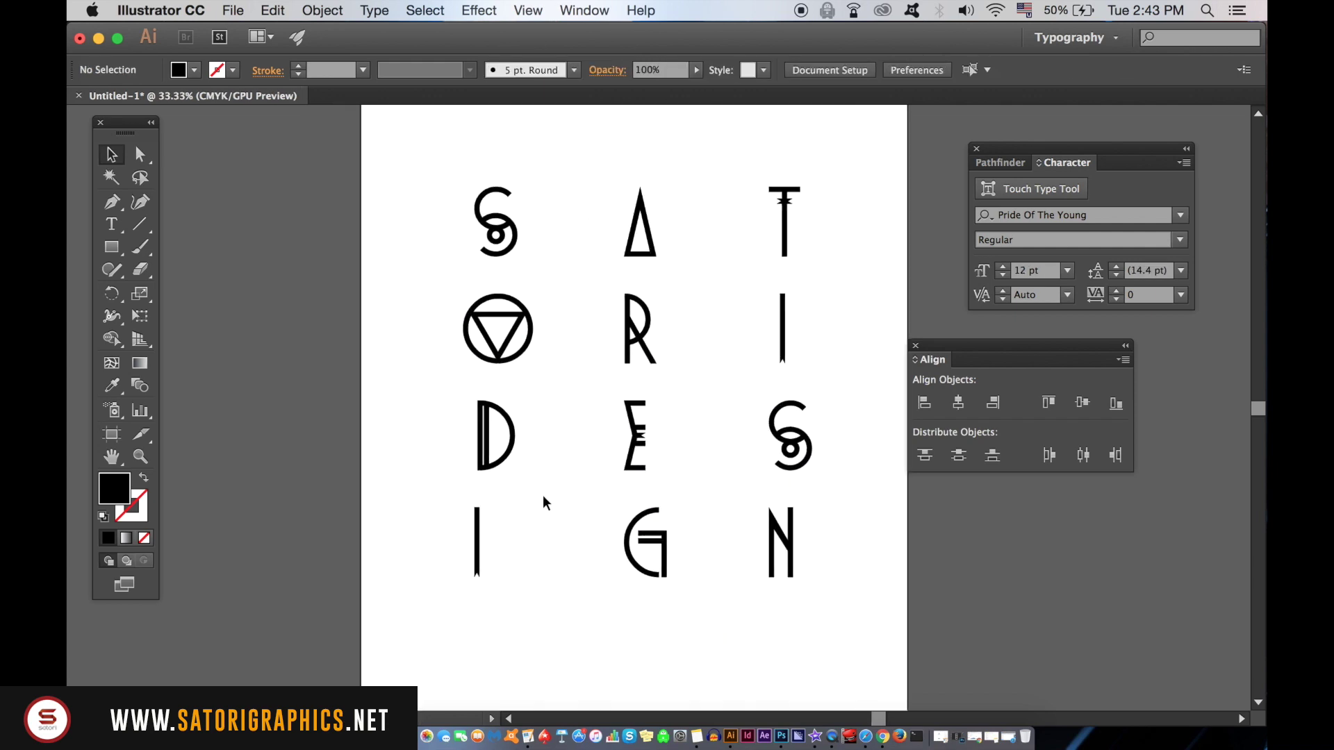
click(481, 539)
key(shift+Right)
key(shift+Right)
key(shift+Right)
key(shift+Right)
key(shift+Right)
key(shift+Right)
click(408, 542)
click(644, 575)
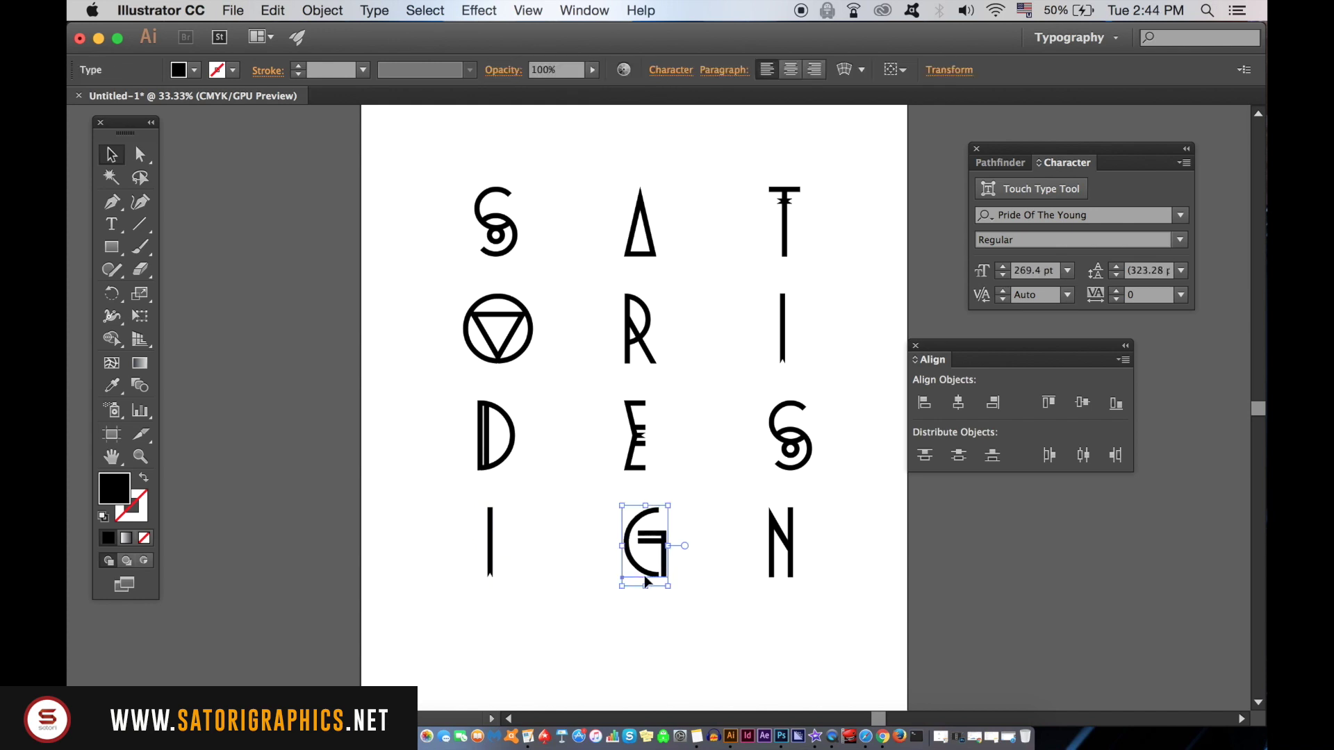
key(shift+Left)
key(shift+Left)
key(shift+Left)
click(699, 558)
click(800, 453)
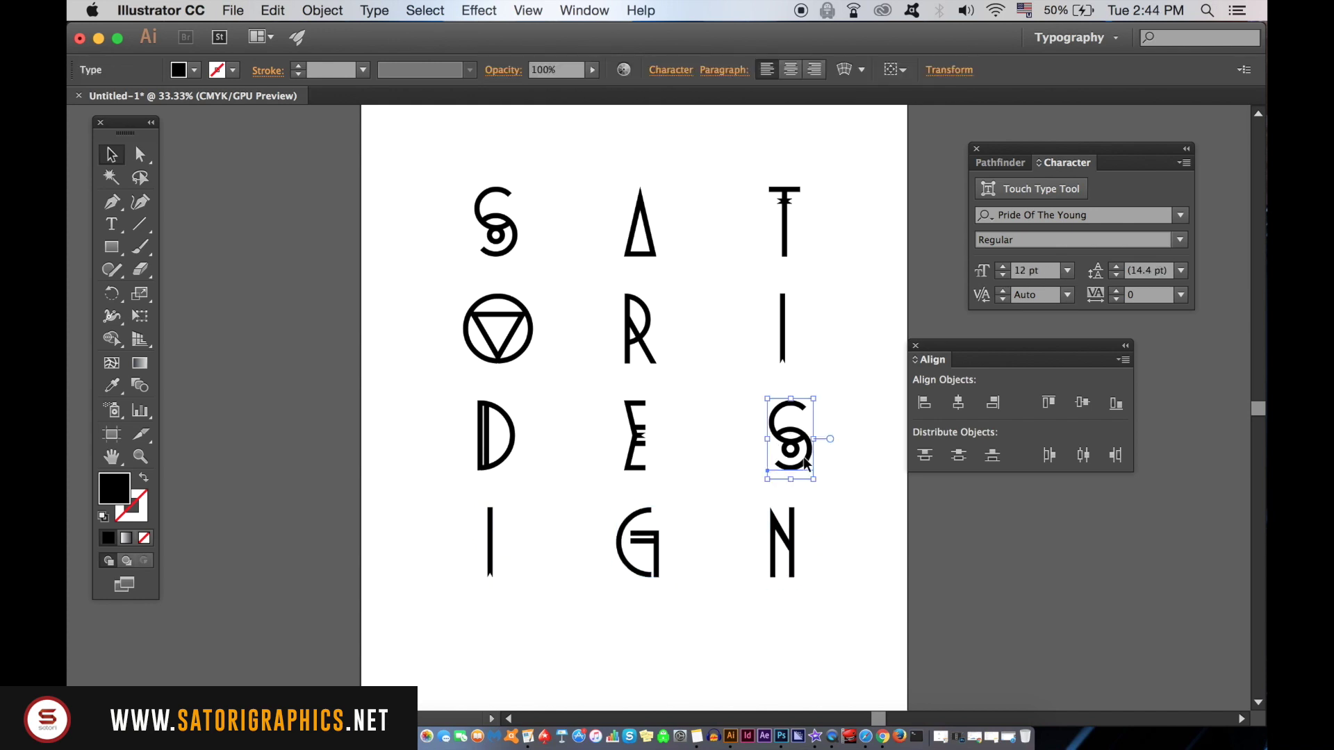
key(shift+Left)
key(shift+Left)
click(827, 460)
- Set the fill to none and the stroke to black
key(super+minus)
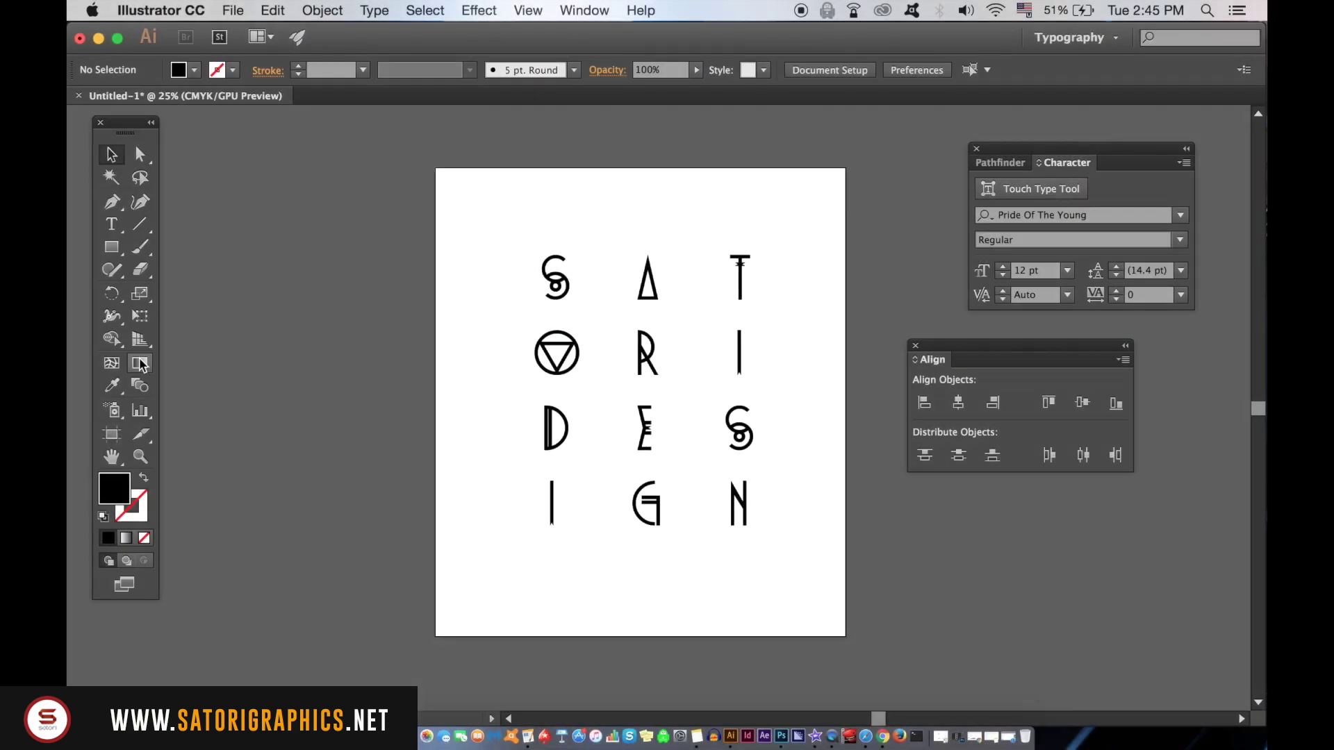
drag(111, 248, 199, 257)
click(146, 482)
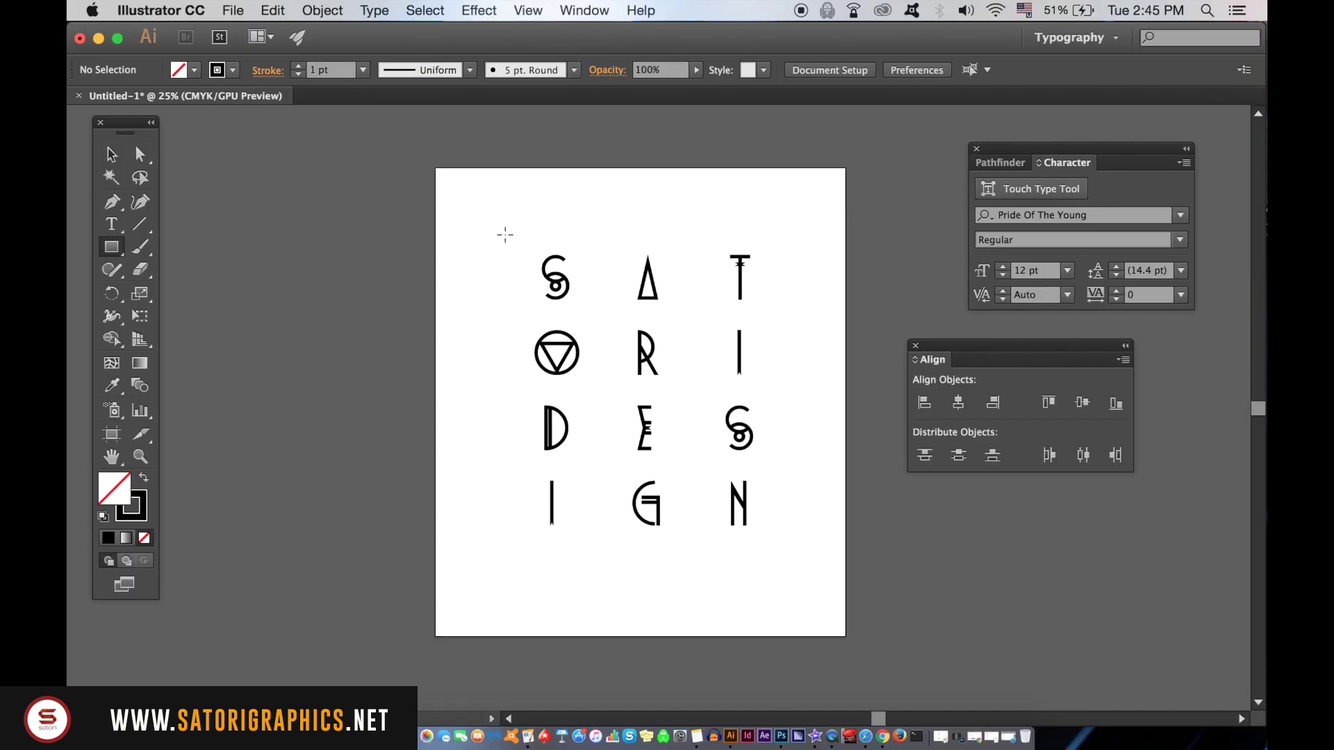
- Draw a rectangle framing the letter grid and raise its stroke weight to 30 pt
drag(496, 215, 792, 568)
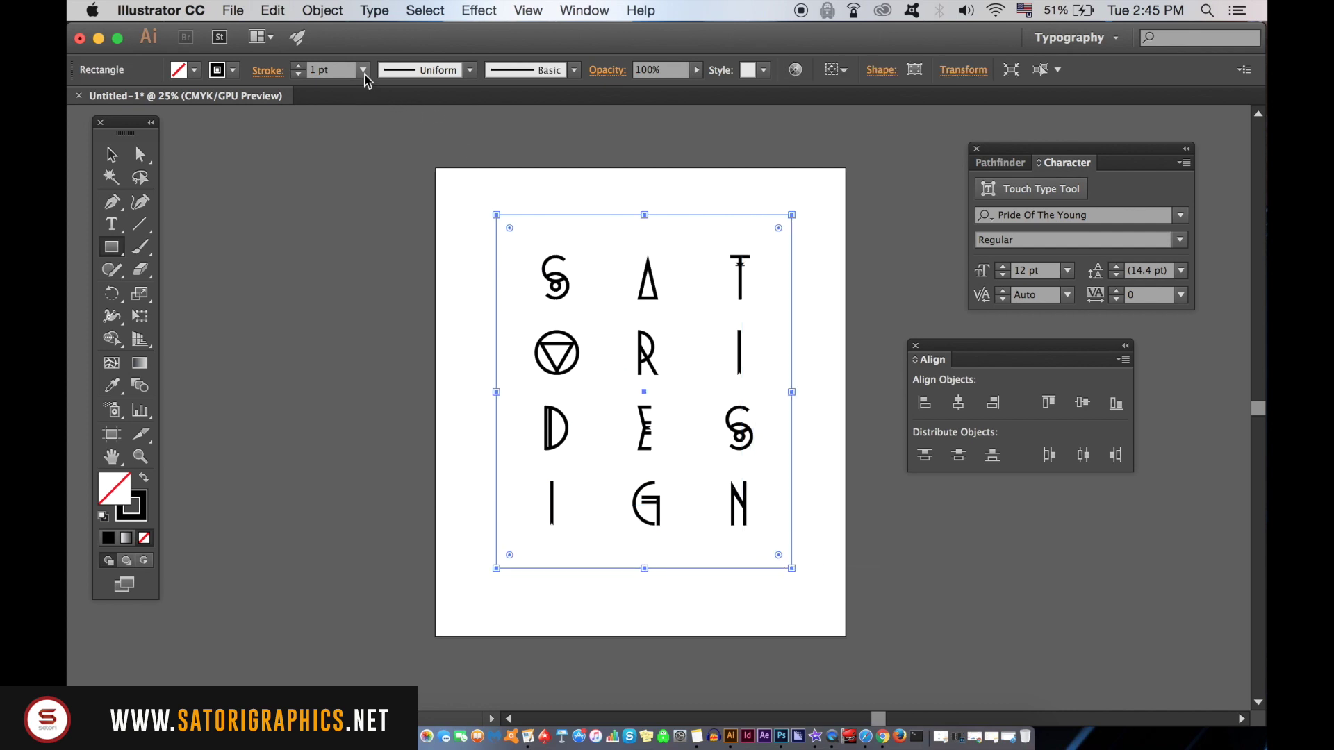
click(363, 69)
click(393, 340)
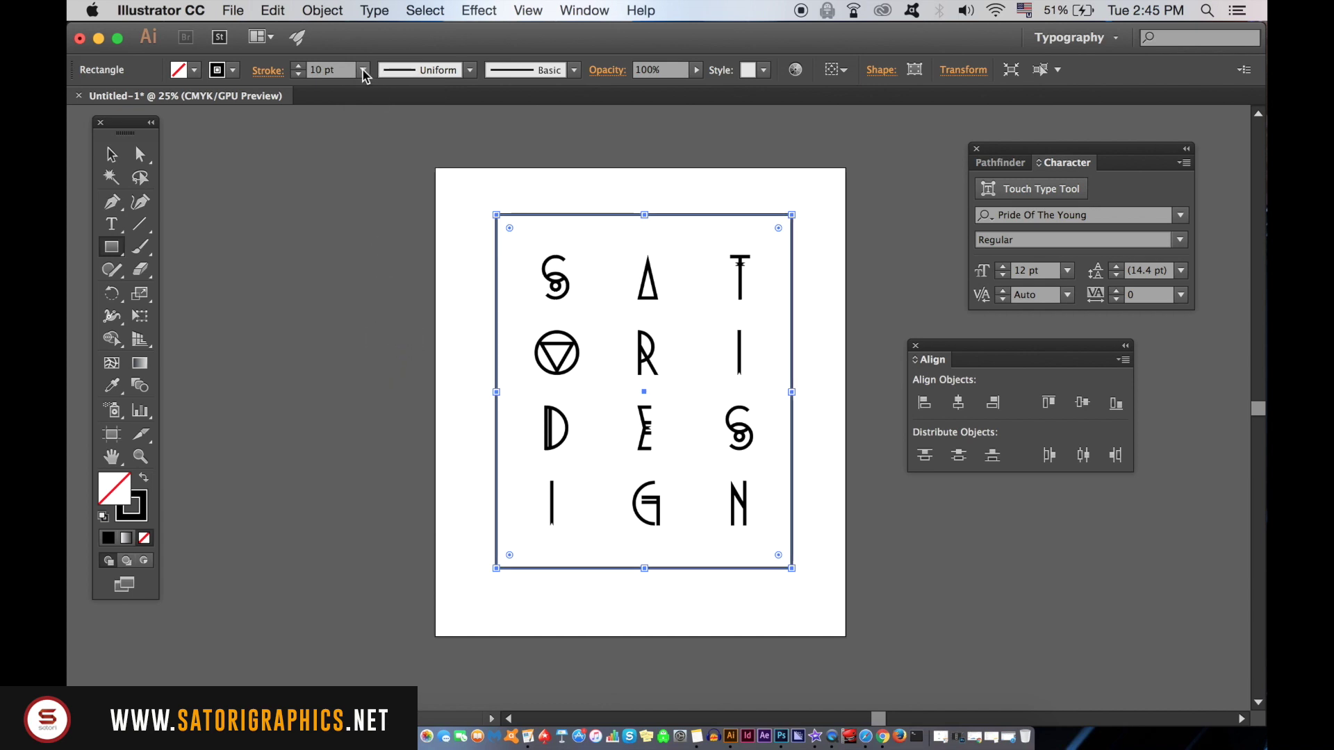
click(363, 69)
click(384, 432)
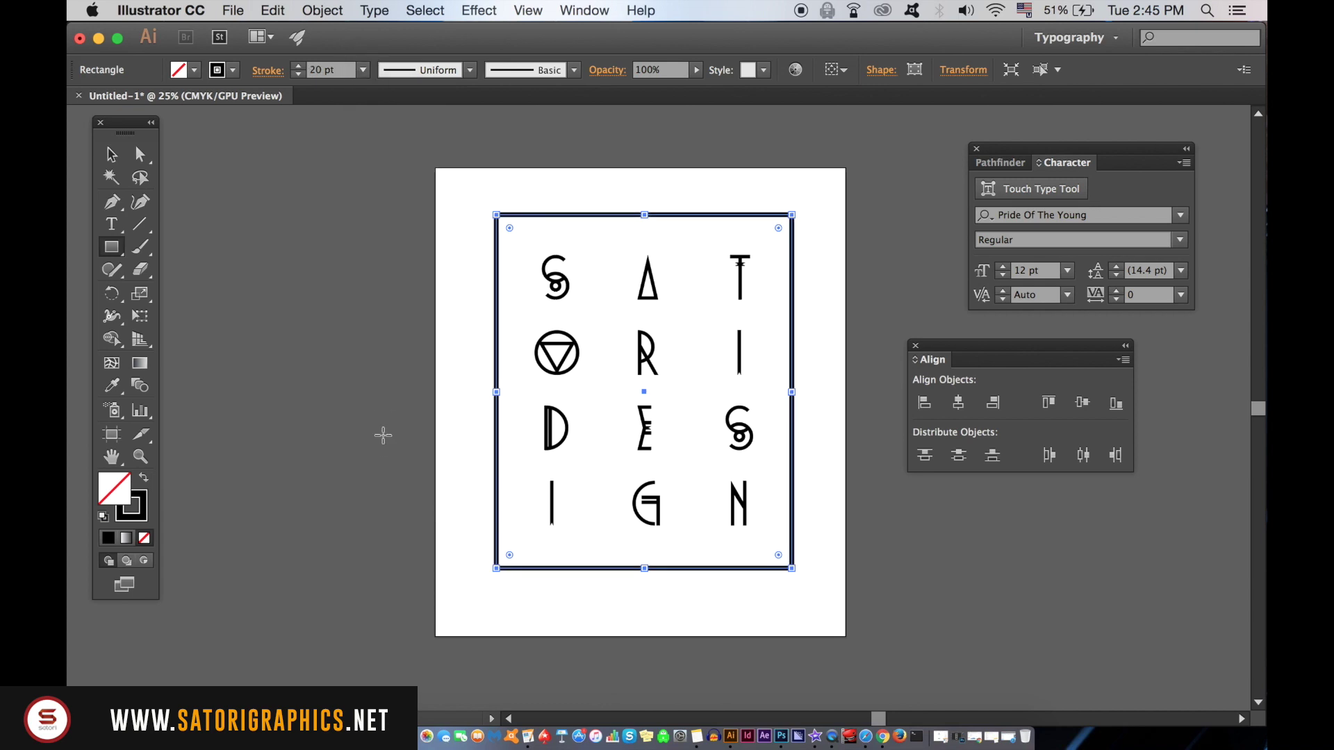
- Convert the frame's stroke into a filled shape with Object > Path > Outline Stroke
click(111, 153)
click(254, 168)
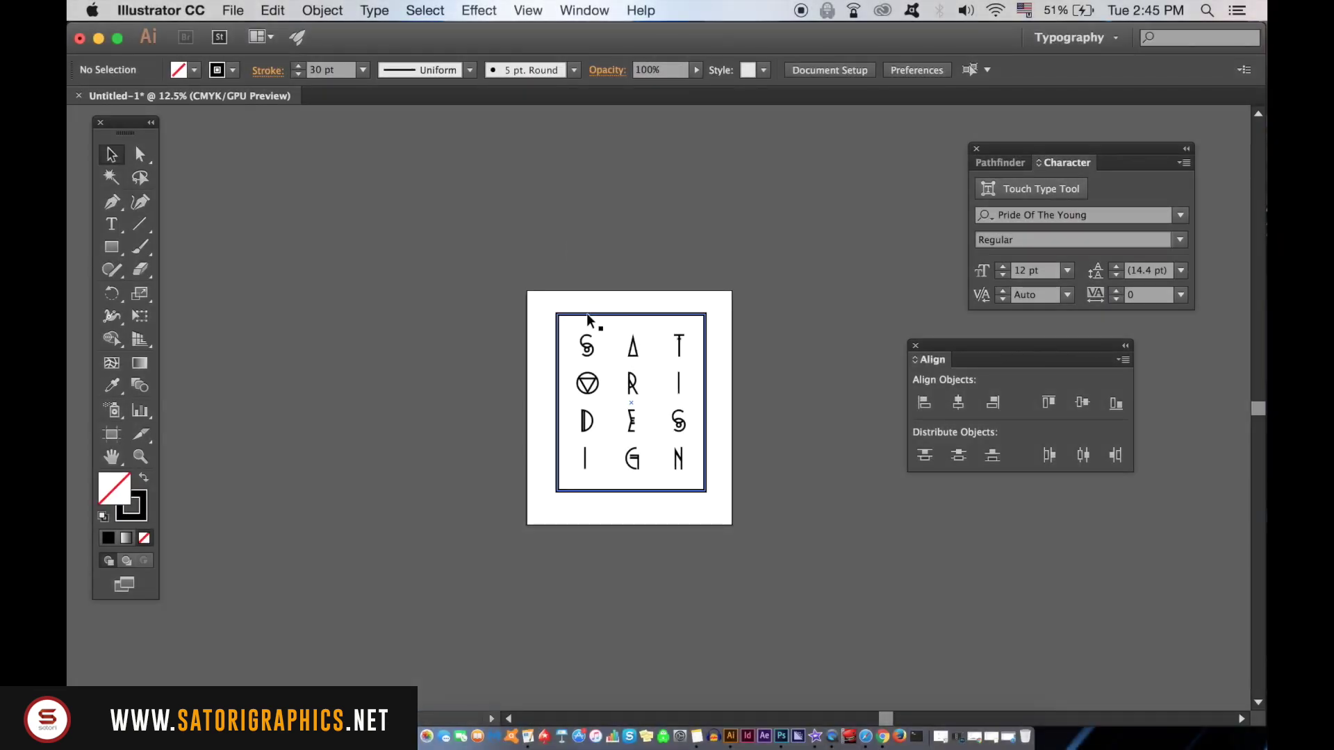
click(323, 10)
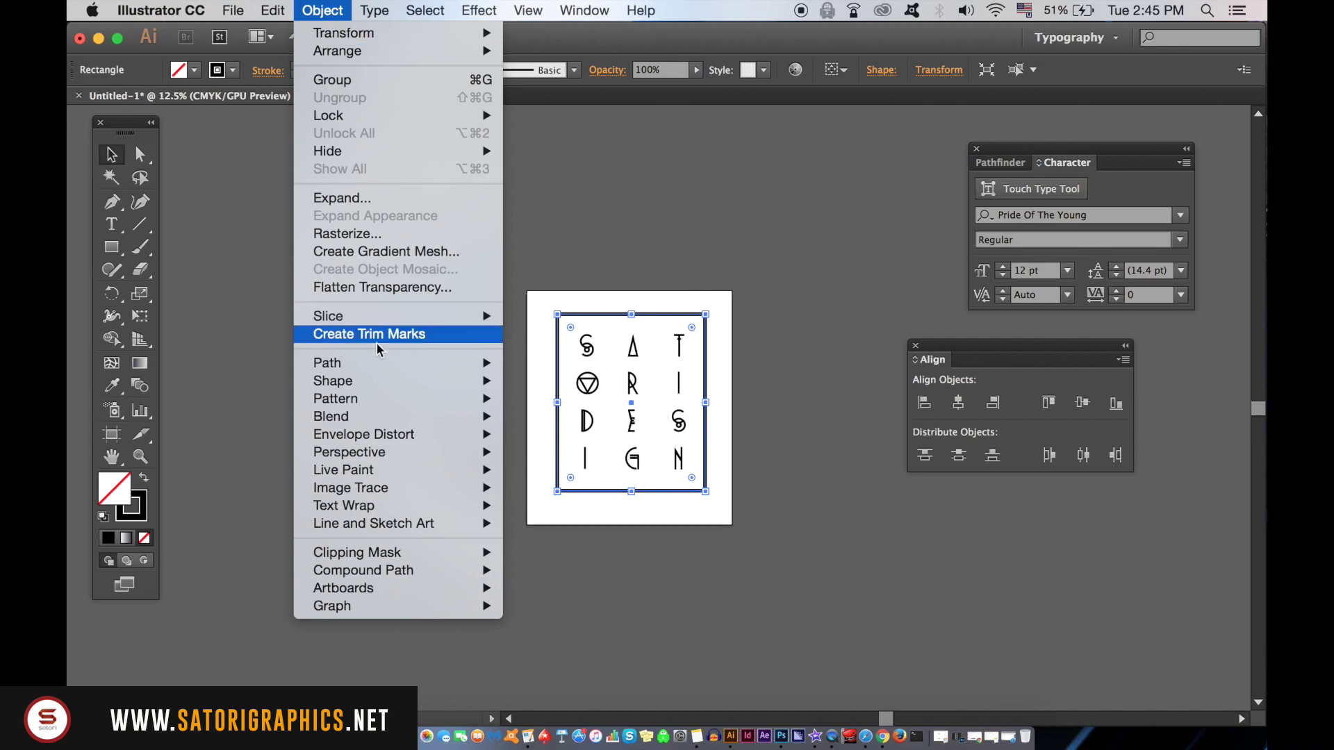
mouse_move(382, 363)
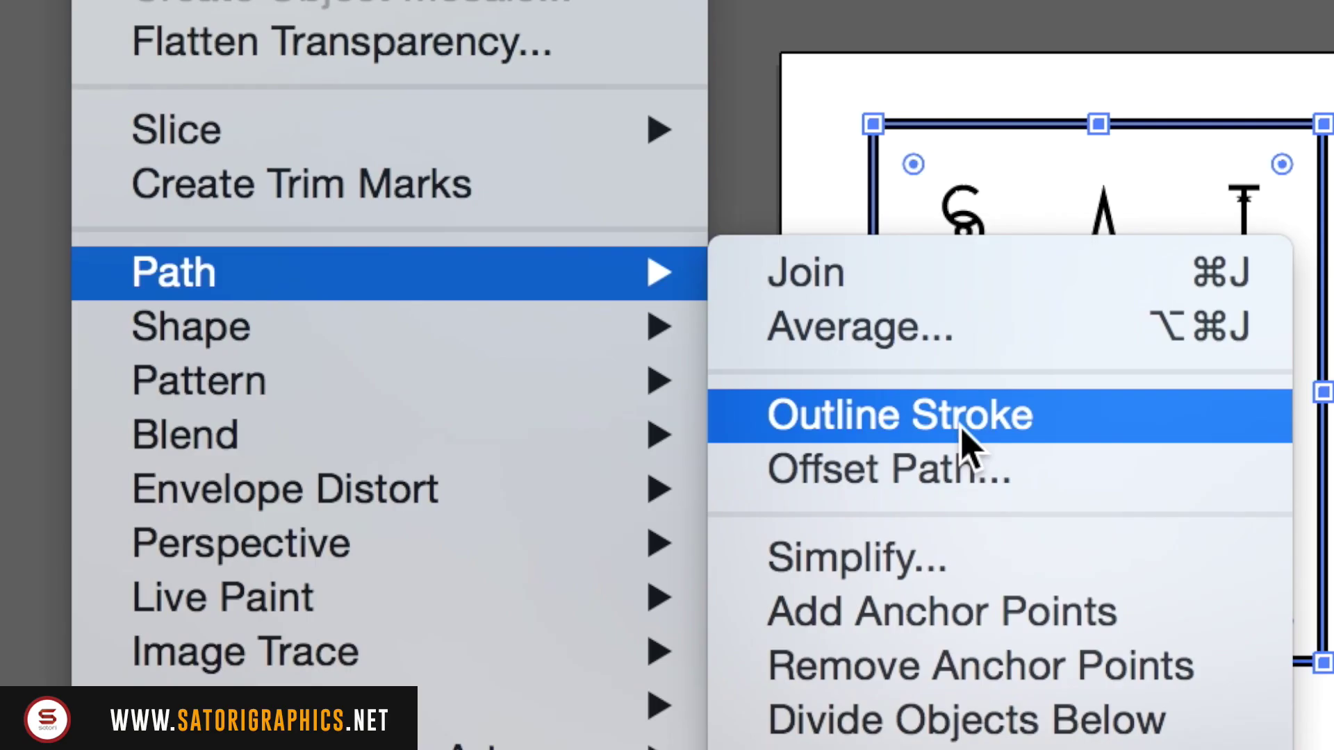
click(962, 445)
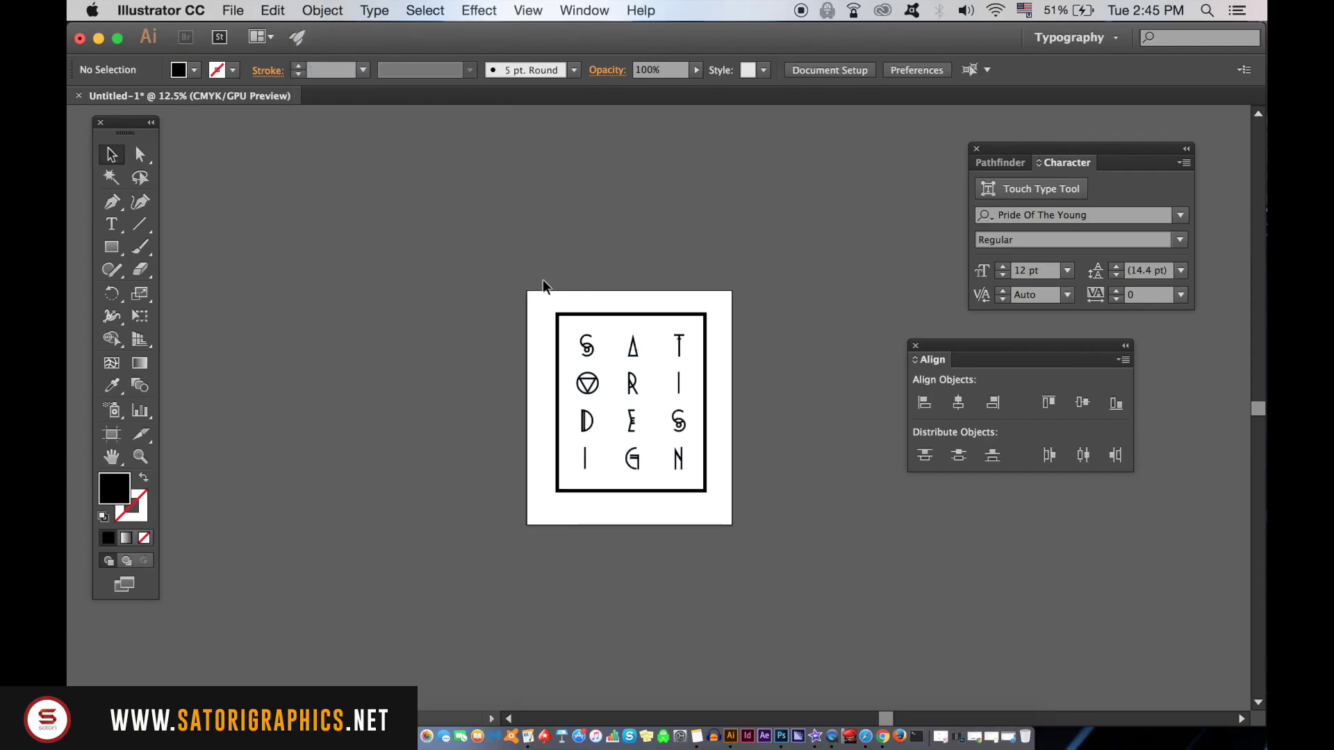
- Scale the framed letter grid down slightly
drag(708, 493, 634, 446)
click(653, 477)
key(super+equal)
key(super+equal)
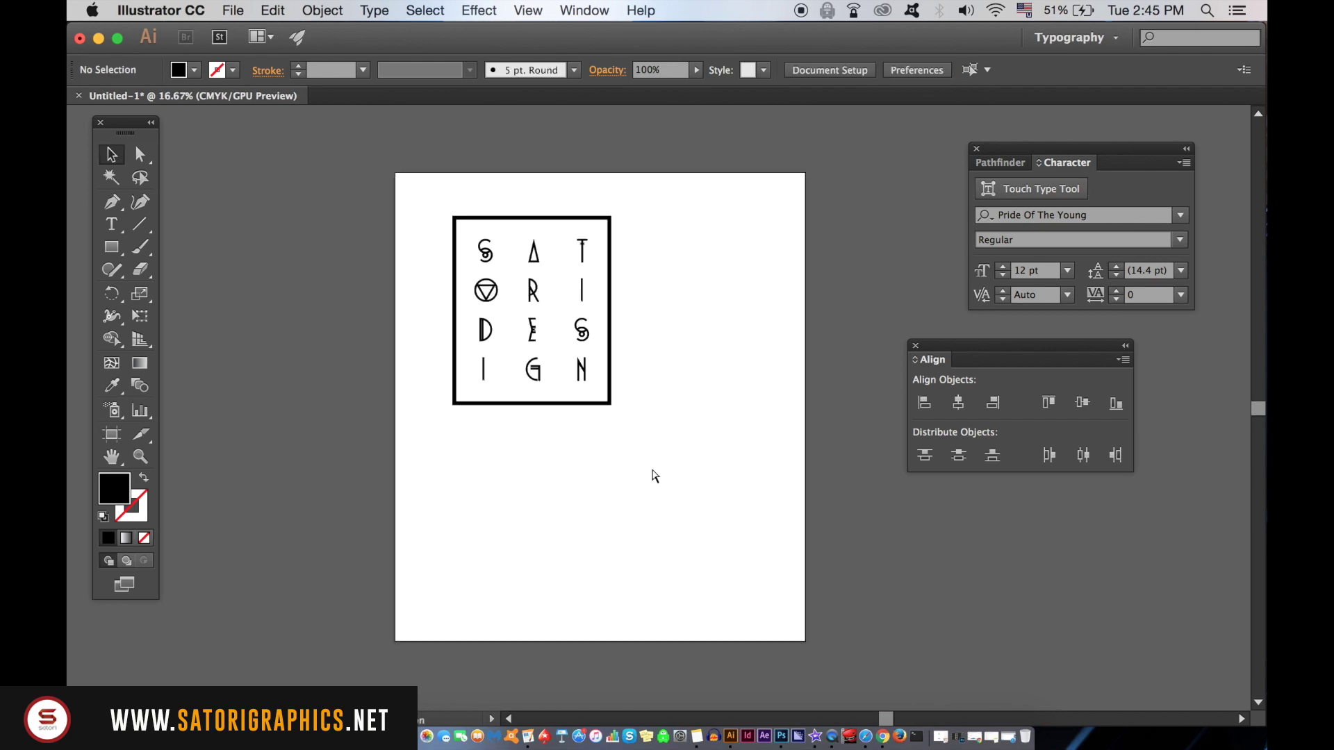
scroll(653, 479, up, 2)
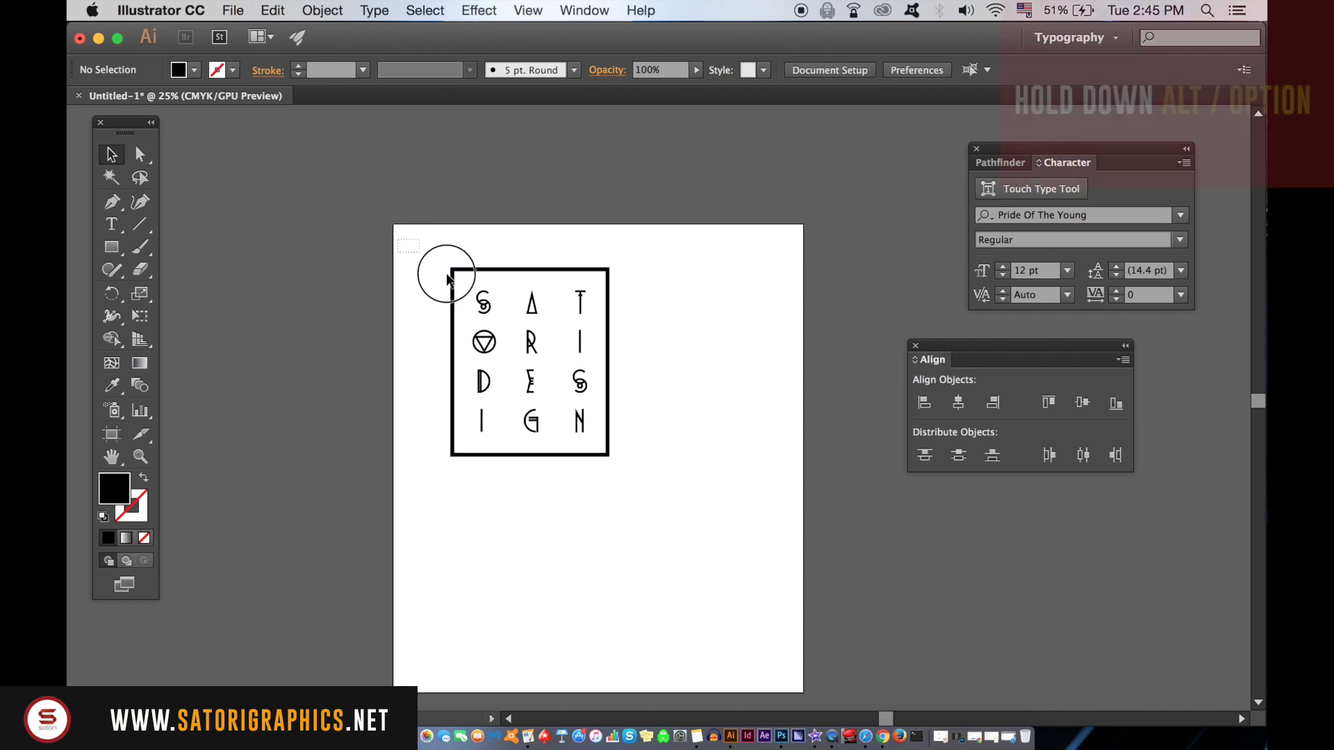
- Duplicate the framed grid beside the artboard and give the copy a white fill
drag(454, 281, 640, 509)
scroll(605, 448, left, 4)
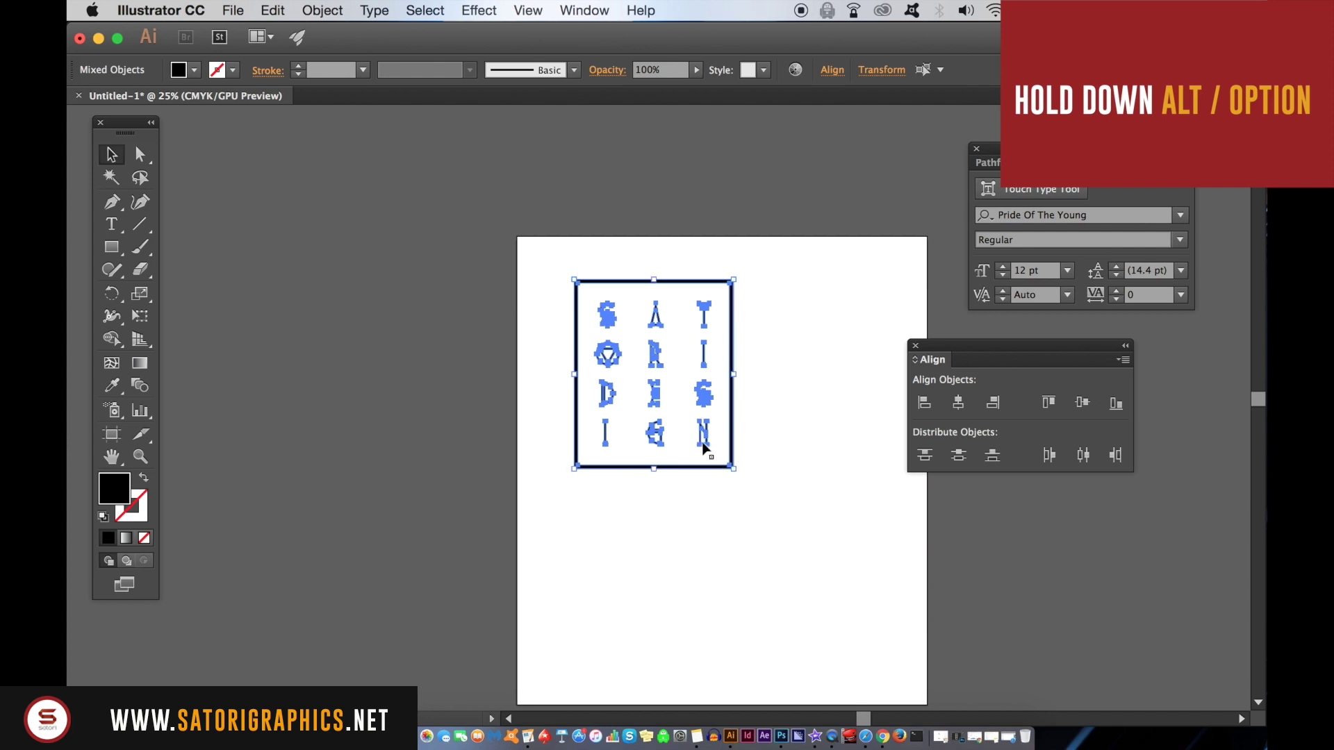
drag(707, 437, 427, 438)
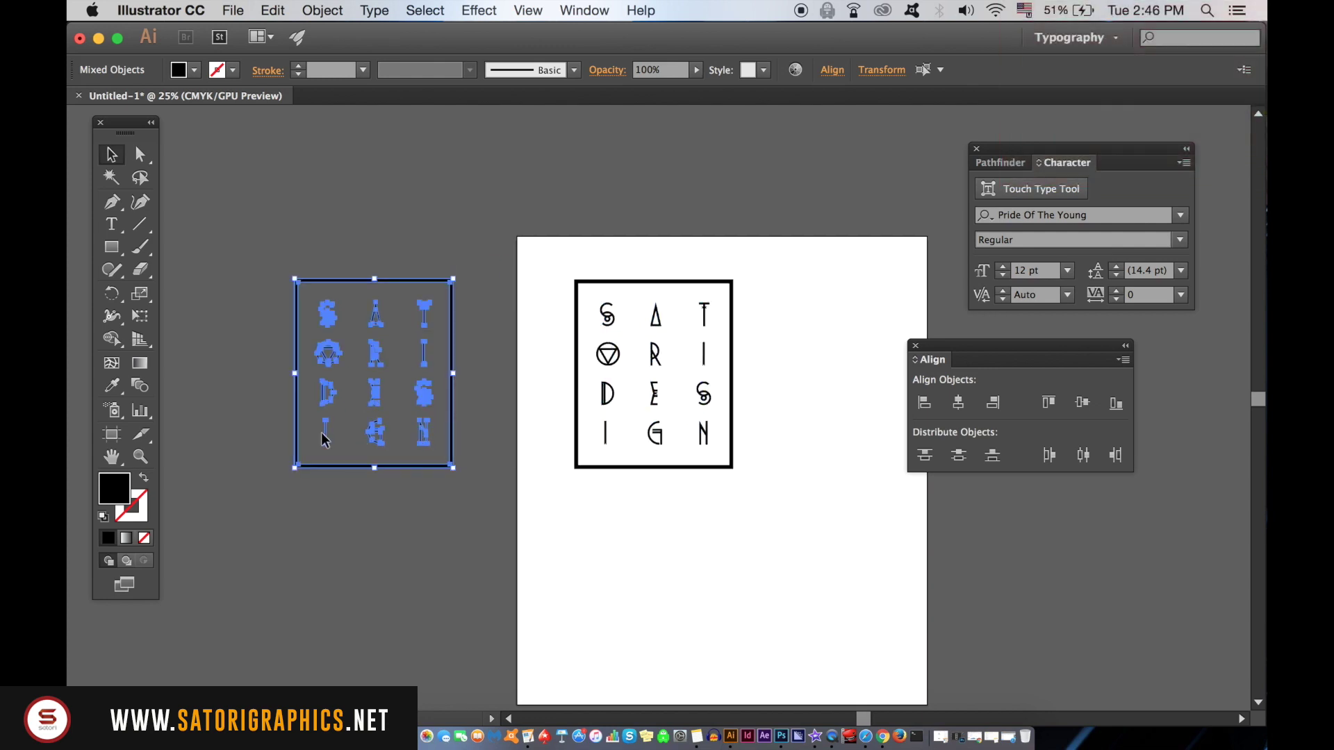
click(119, 381)
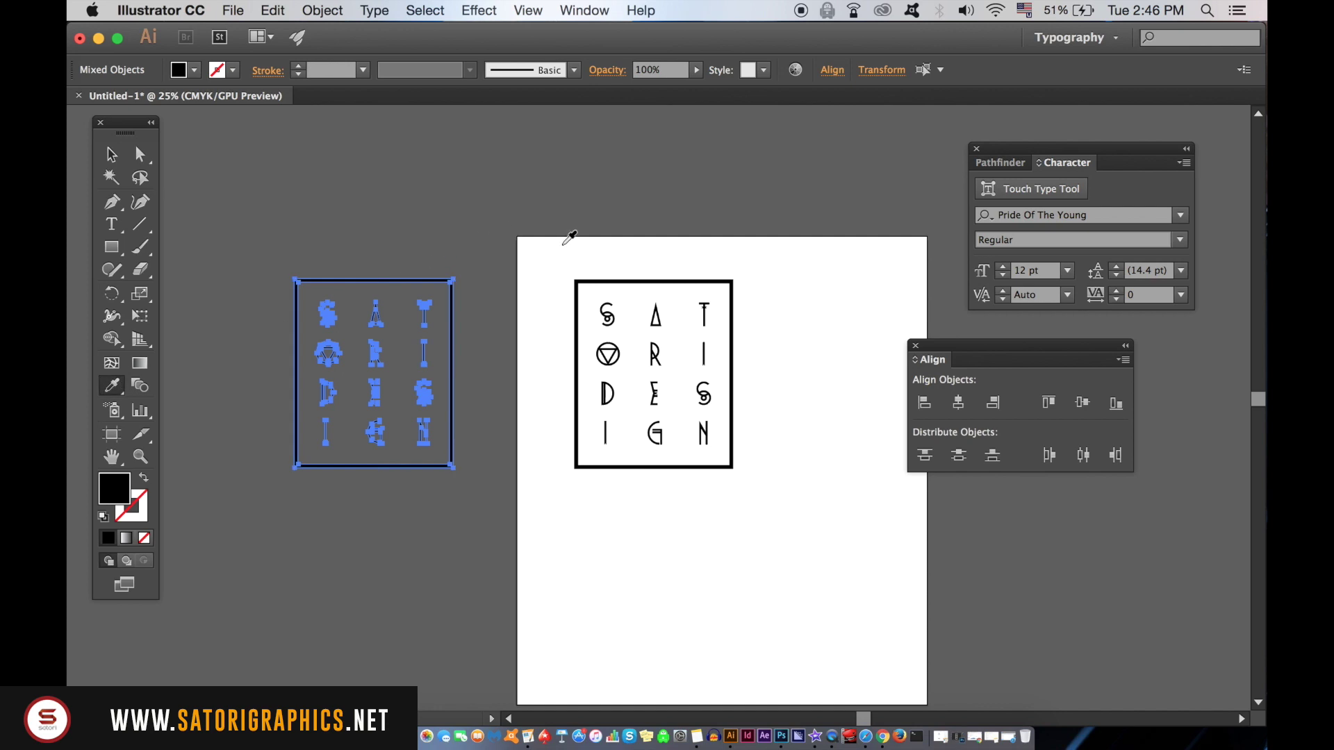
click(565, 238)
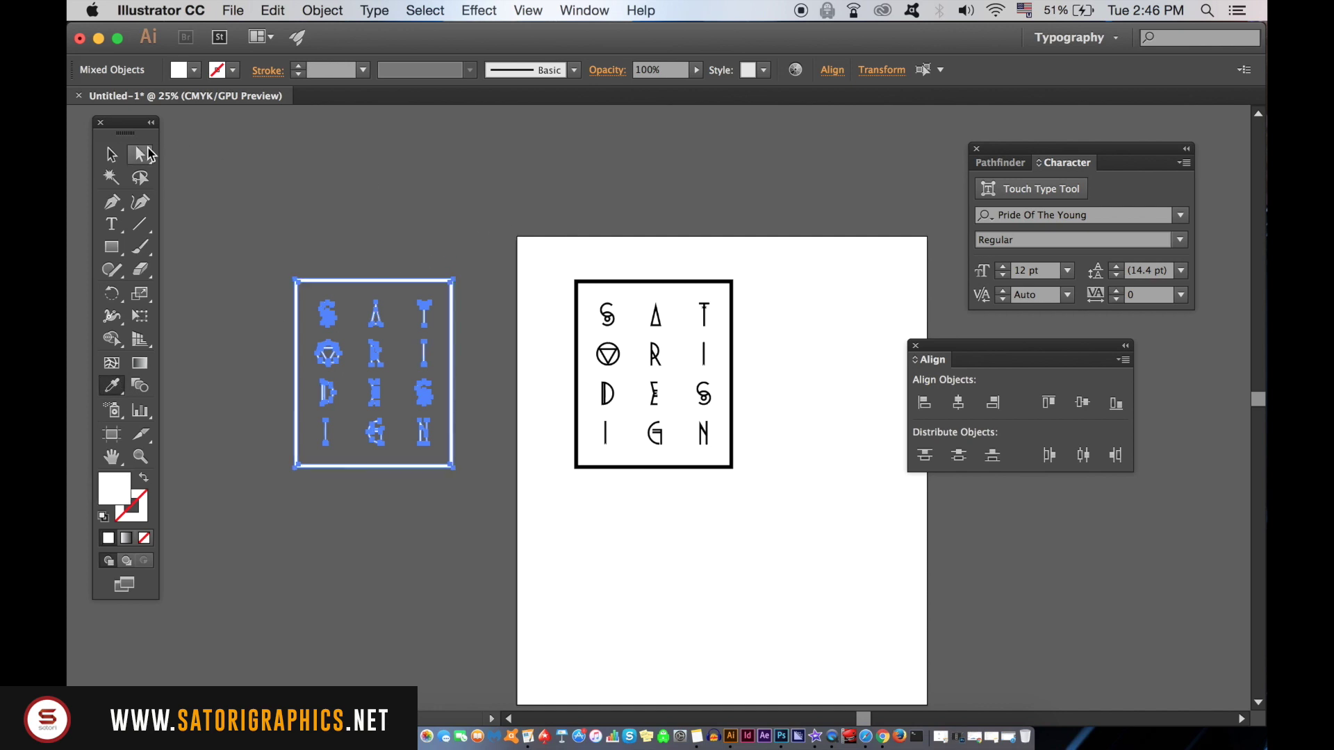
- Select the white grid copy, copy it, and switch to Photoshop
click(140, 154)
key(v)
click(340, 161)
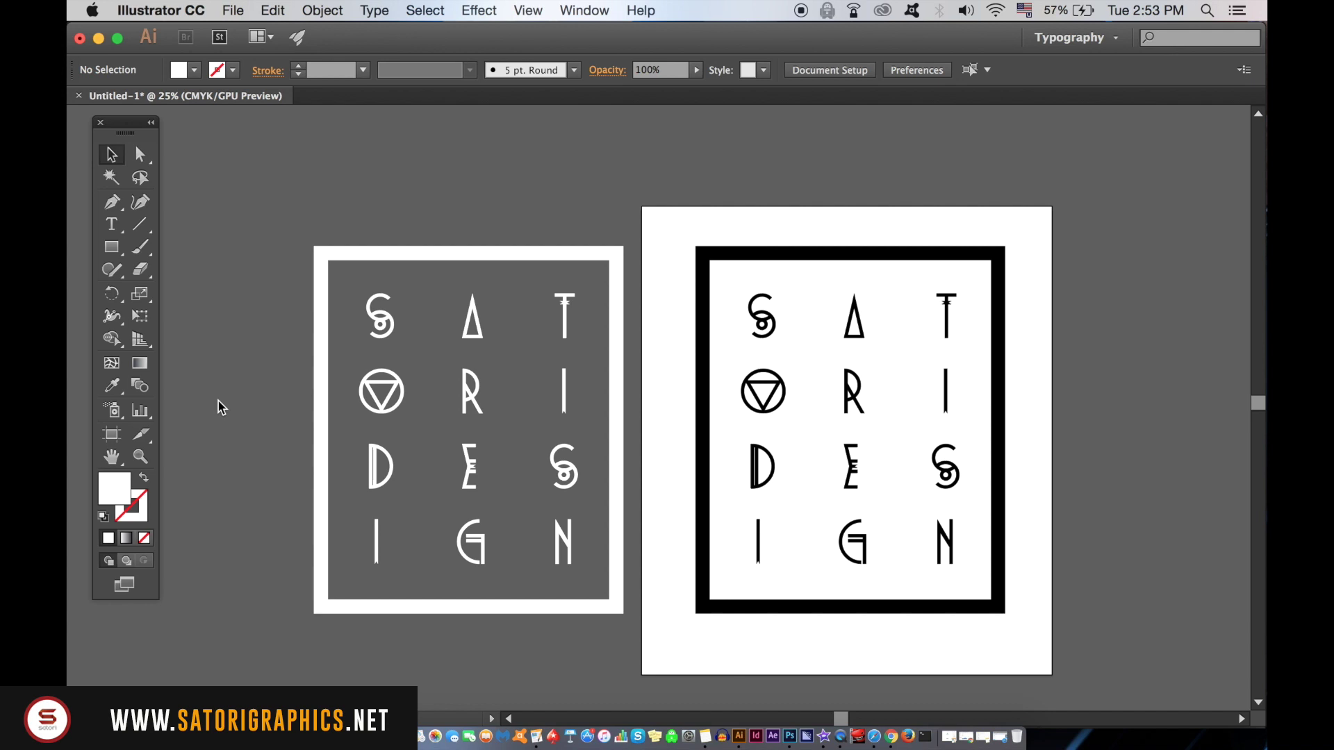
drag(217, 232, 621, 641)
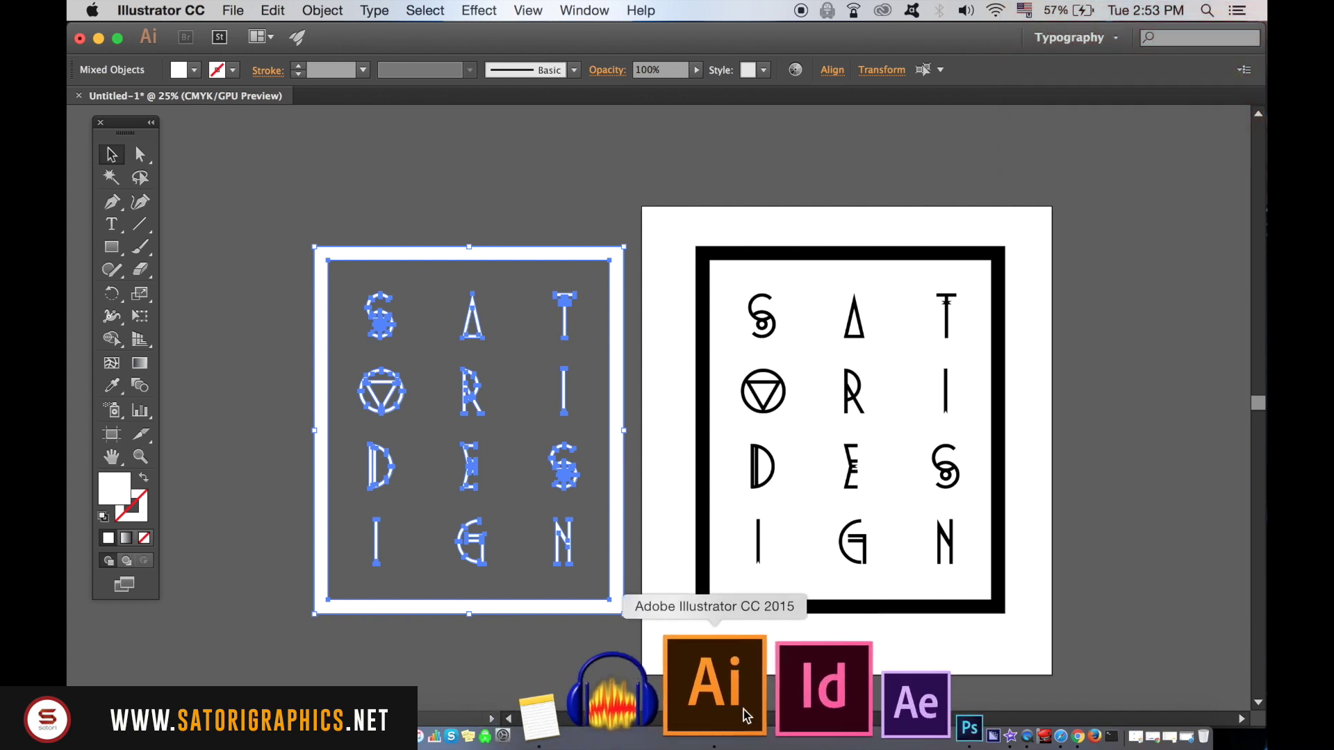
click(780, 684)
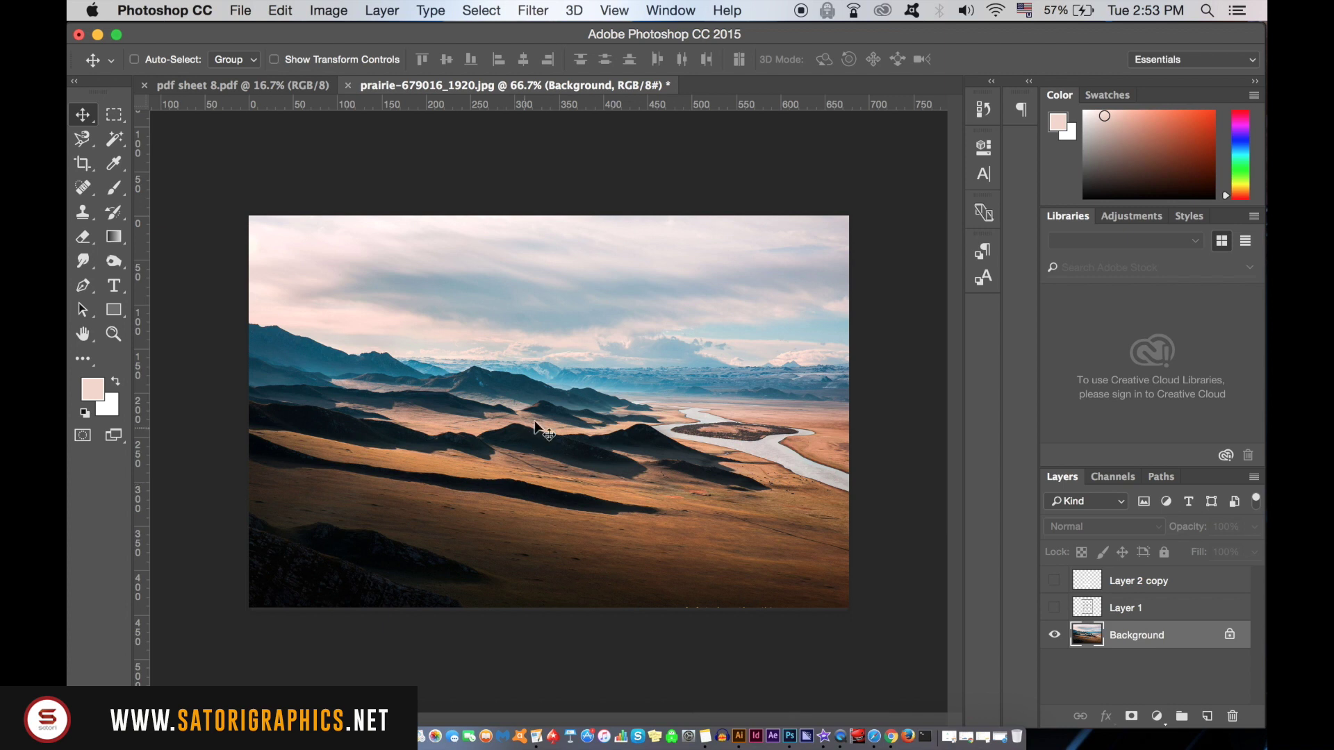
- Paste the white SATORI DESIGN grid, shrink it around the photo centre, and commit
key(super+v)
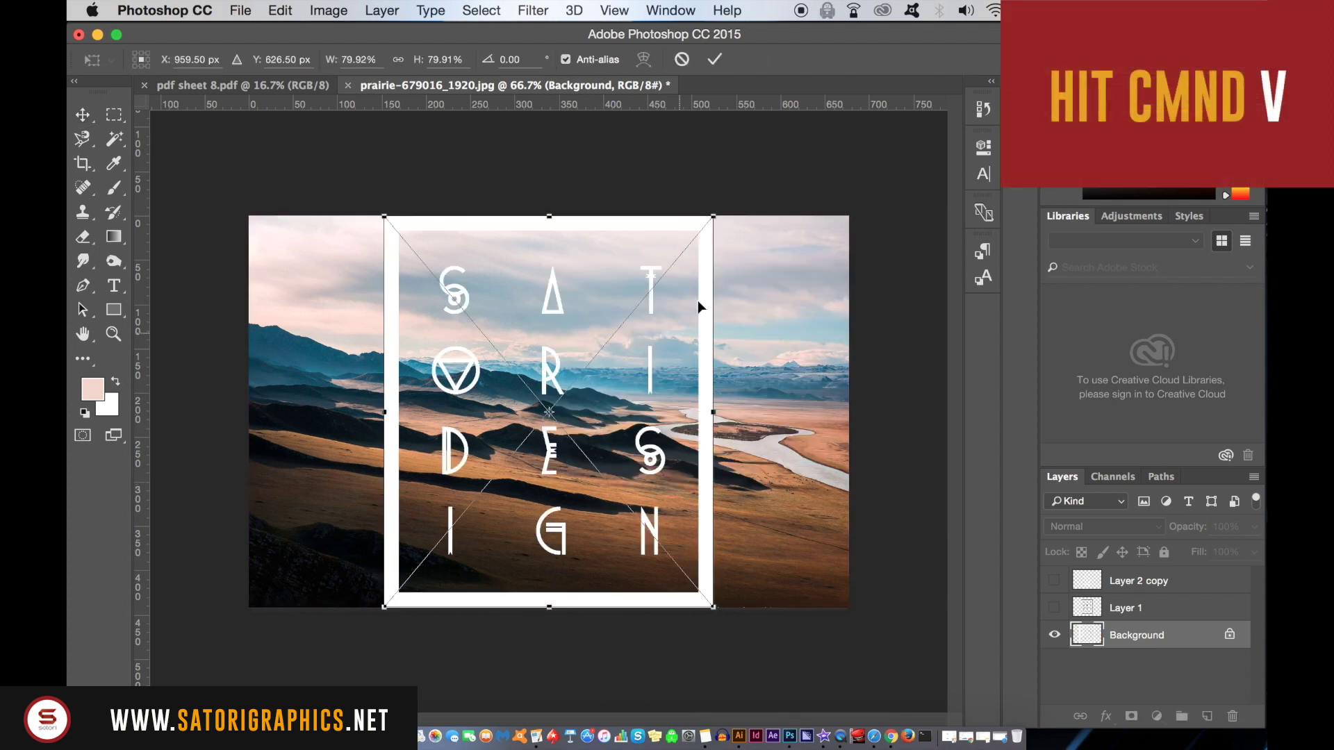
drag(715, 214, 659, 282)
key(Return)
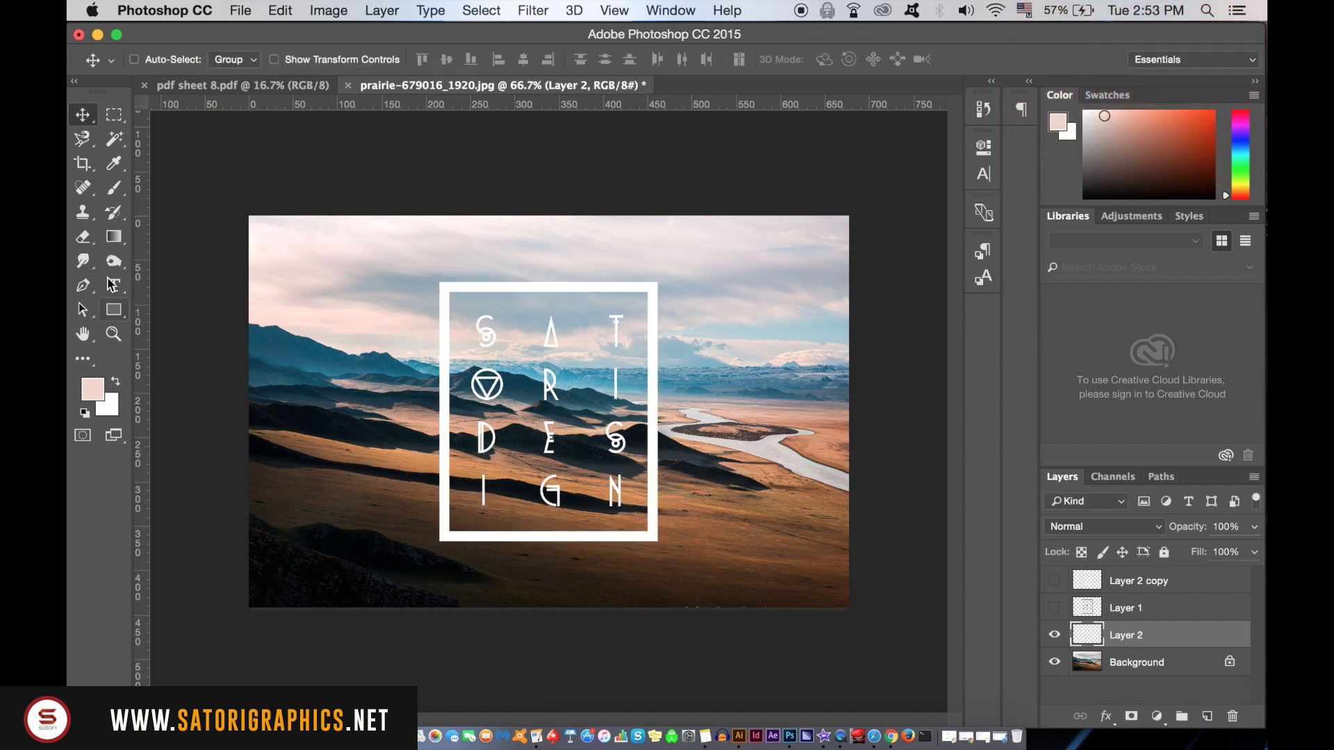
- Sample the dark hill colour and draw a rectangle covering the whole photo
click(114, 163)
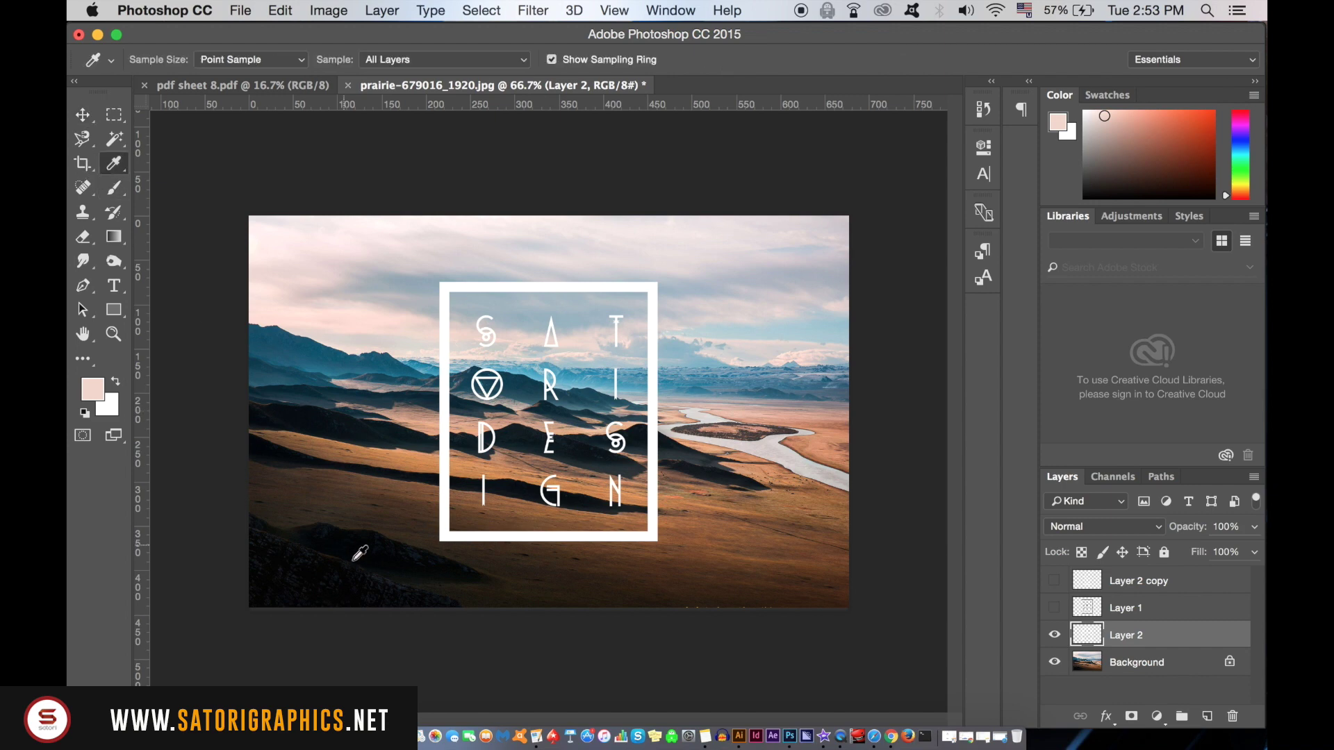
click(356, 546)
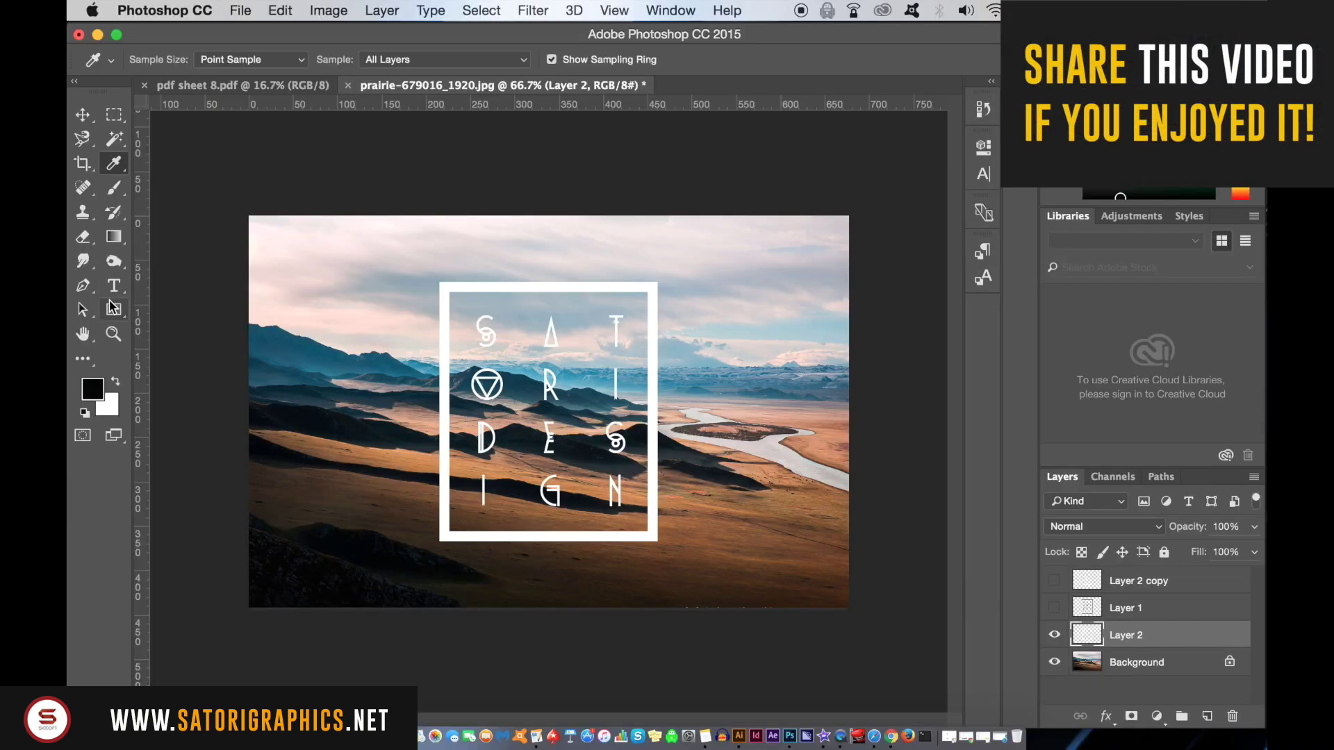
click(113, 309)
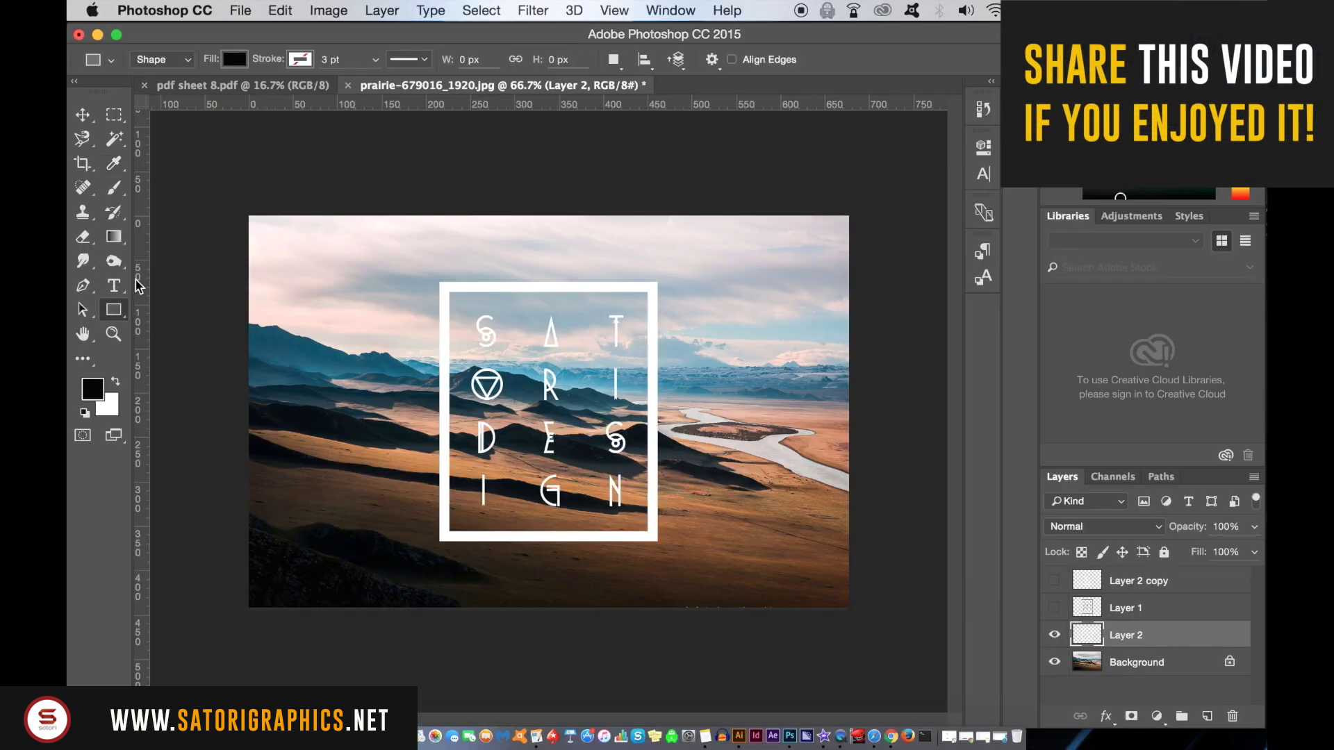
drag(234, 207, 870, 626)
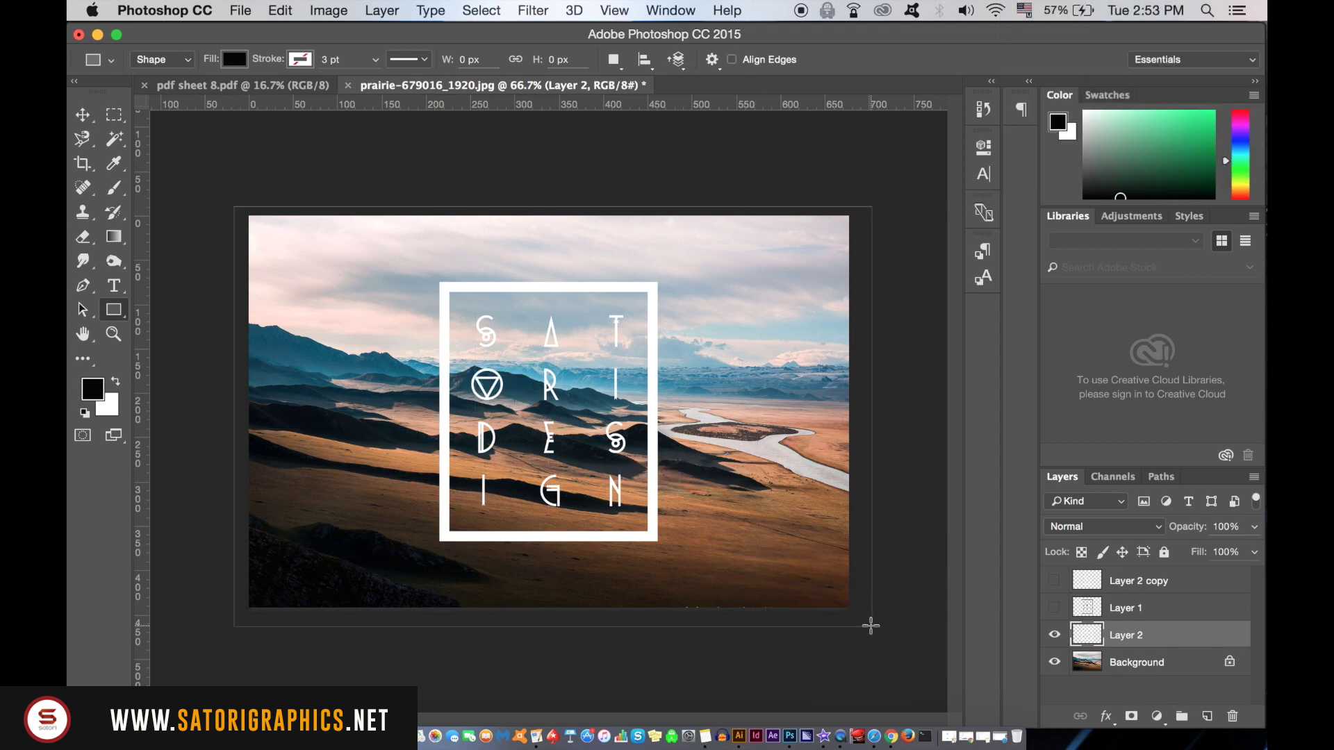
drag(870, 626, 870, 626)
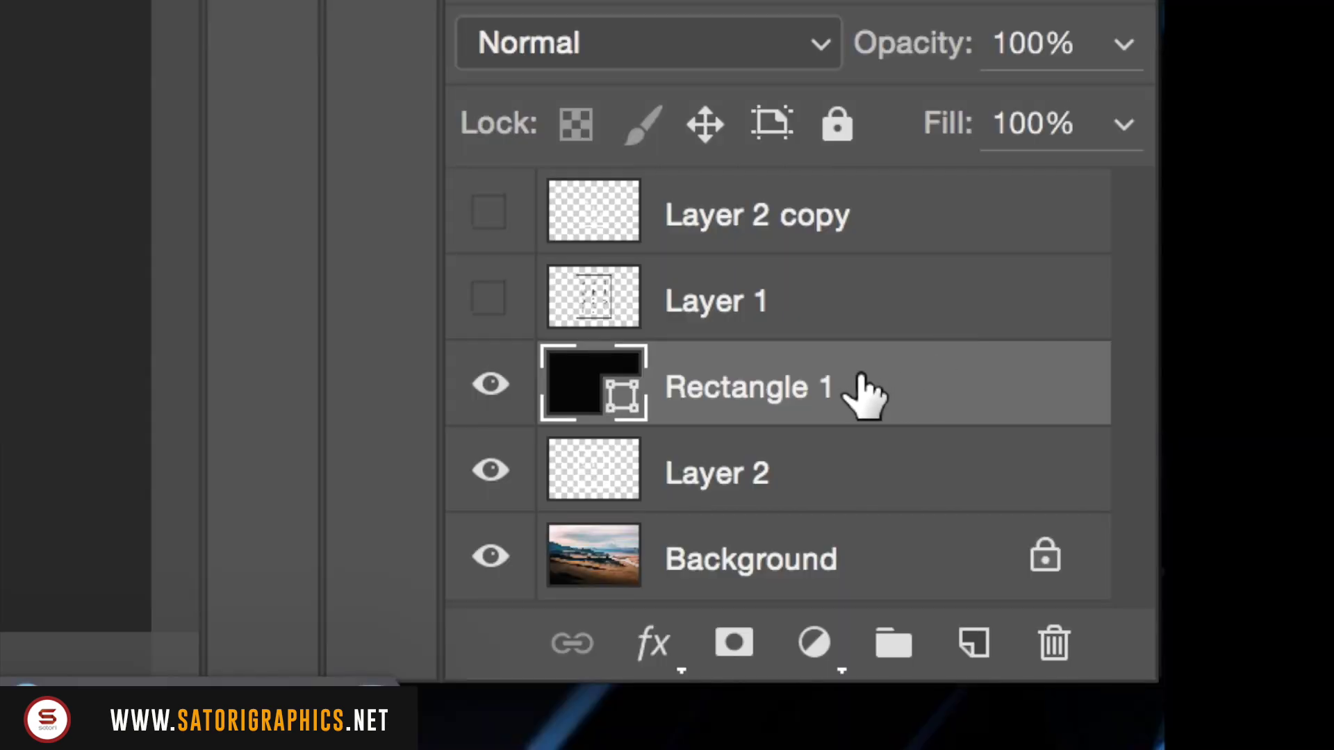
- Move Rectangle 1 beneath Layer 2 and lower its opacity to 24%
drag(860, 378, 806, 500)
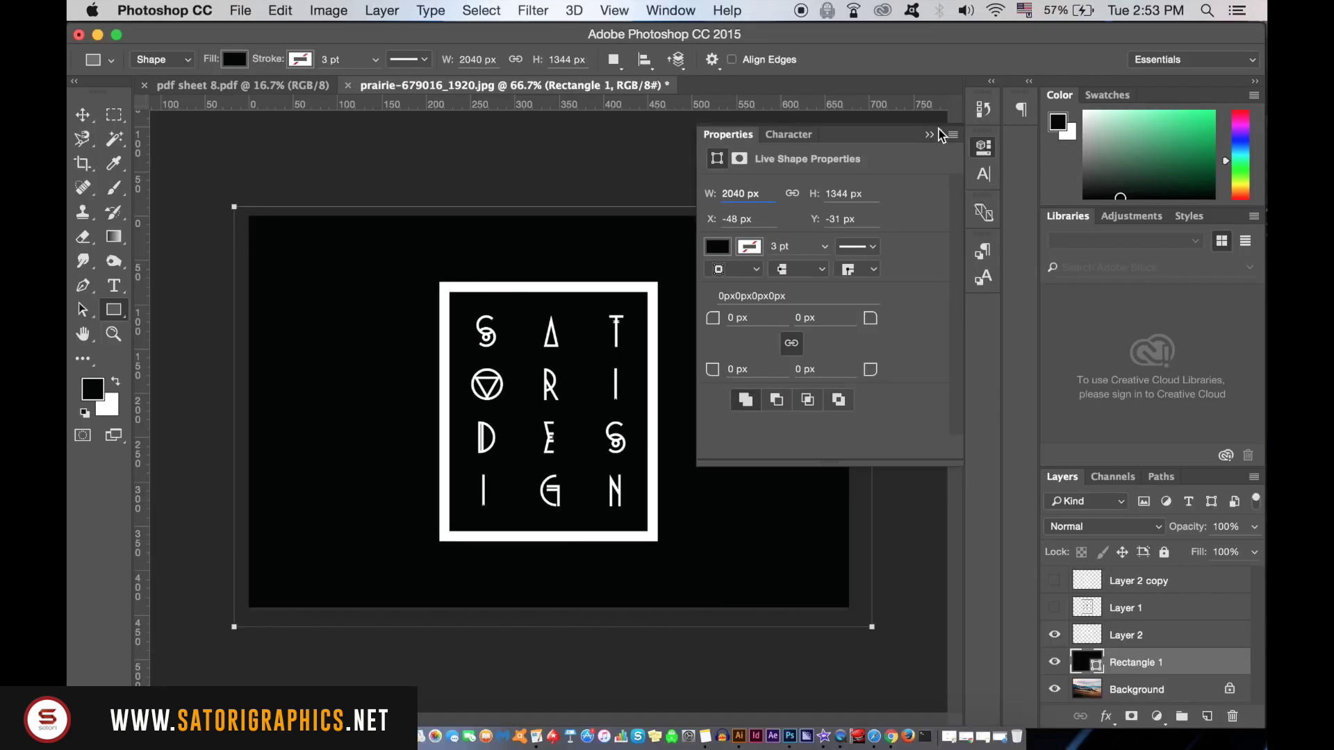
click(929, 132)
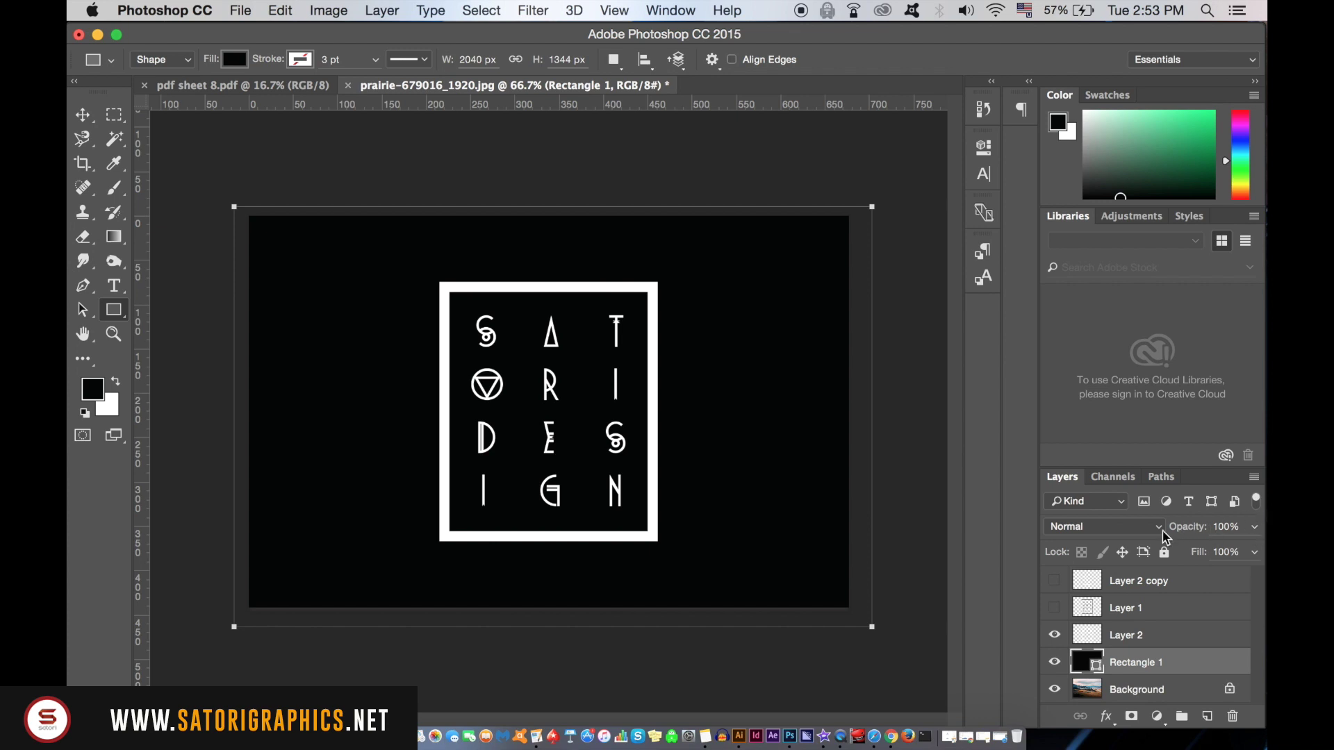
click(1254, 530)
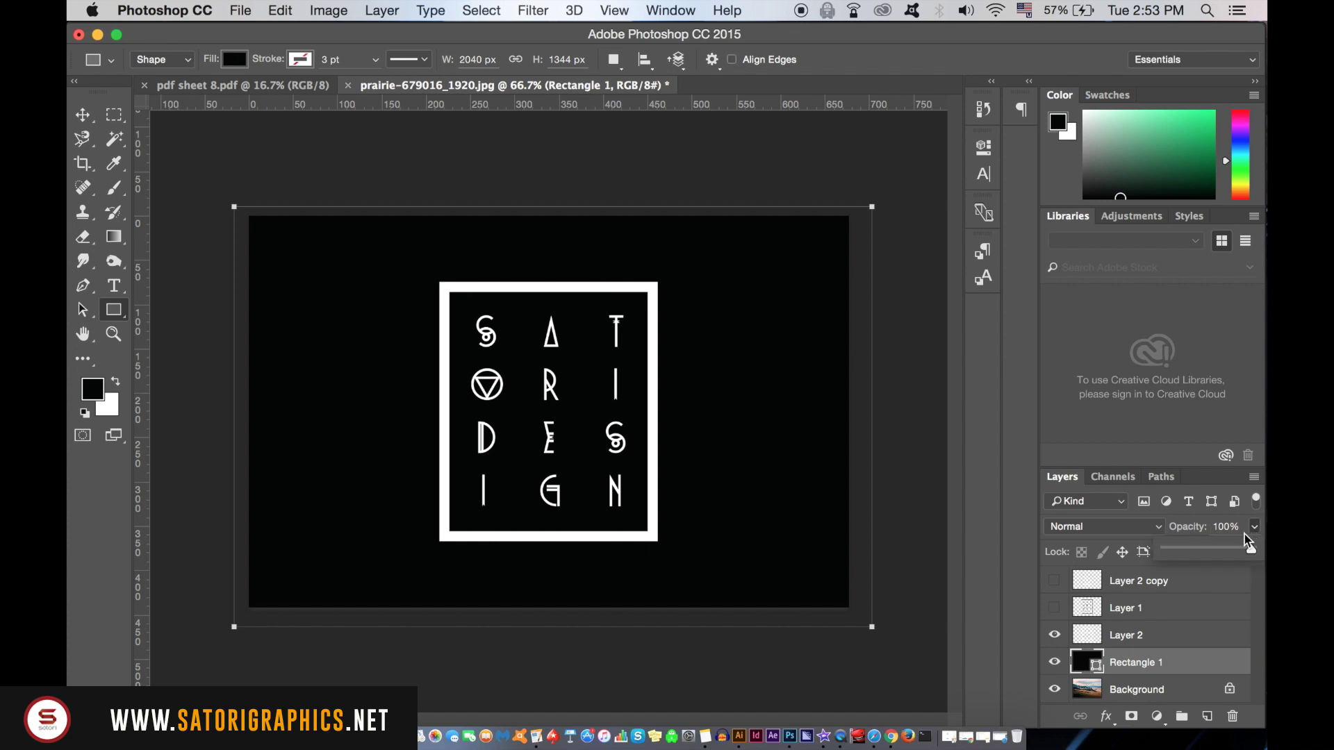
drag(1248, 546, 1186, 553)
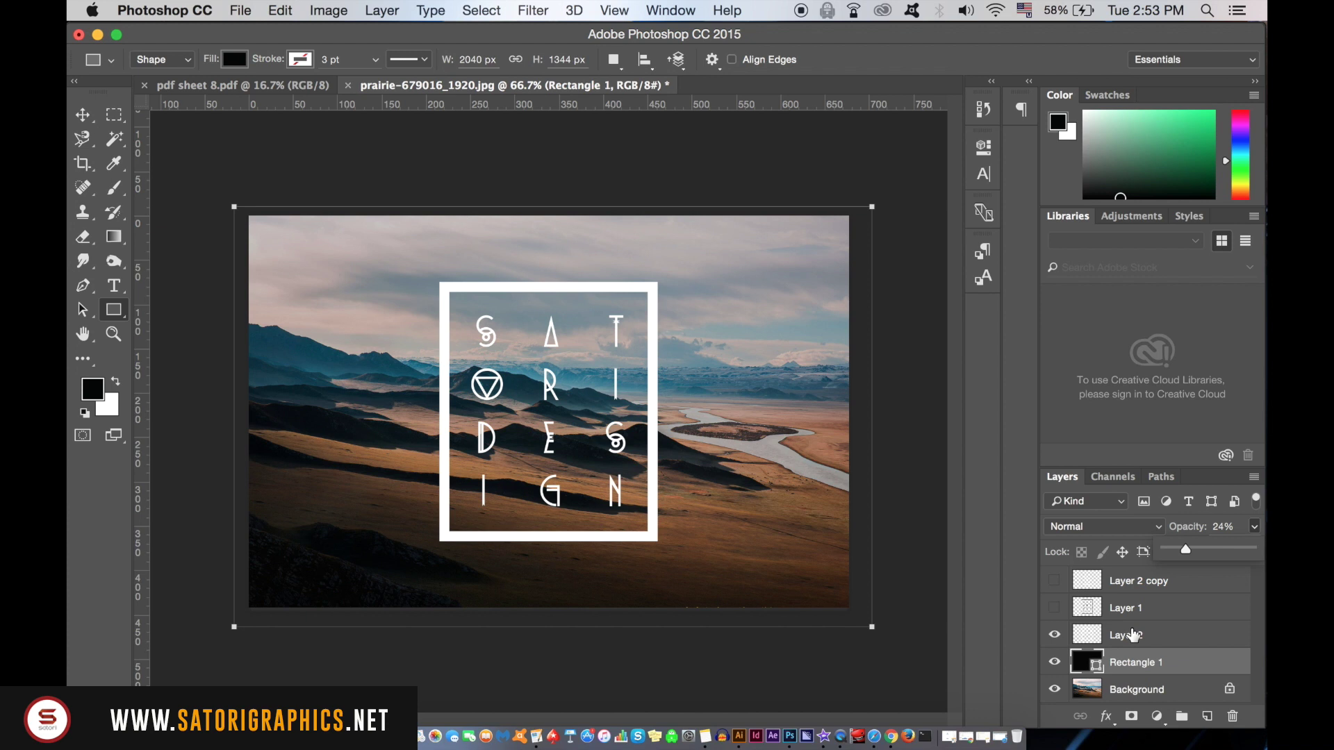
- Set Layer 2's blend mode to Overlay, after briefly trying Soft Light
click(1094, 634)
click(1094, 635)
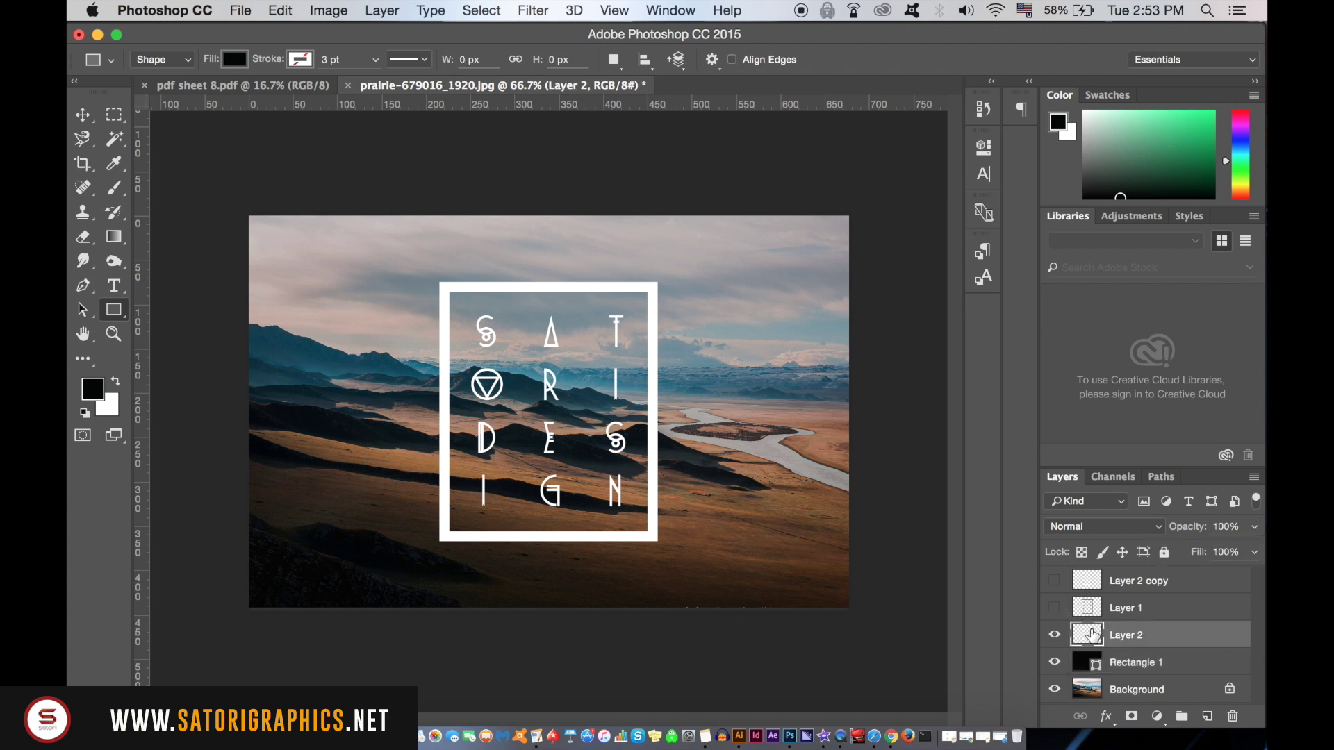
click(1122, 527)
scroll(1108, 637, down, 3)
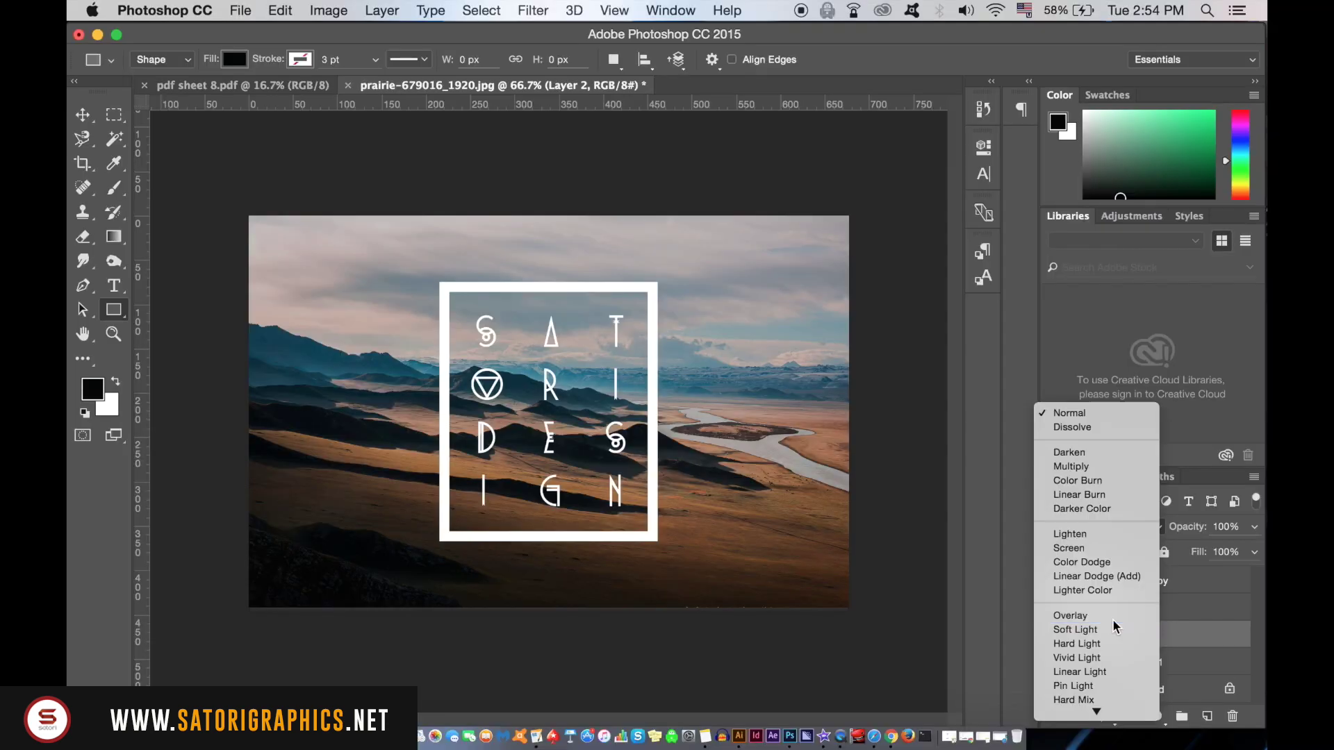
click(756, 361)
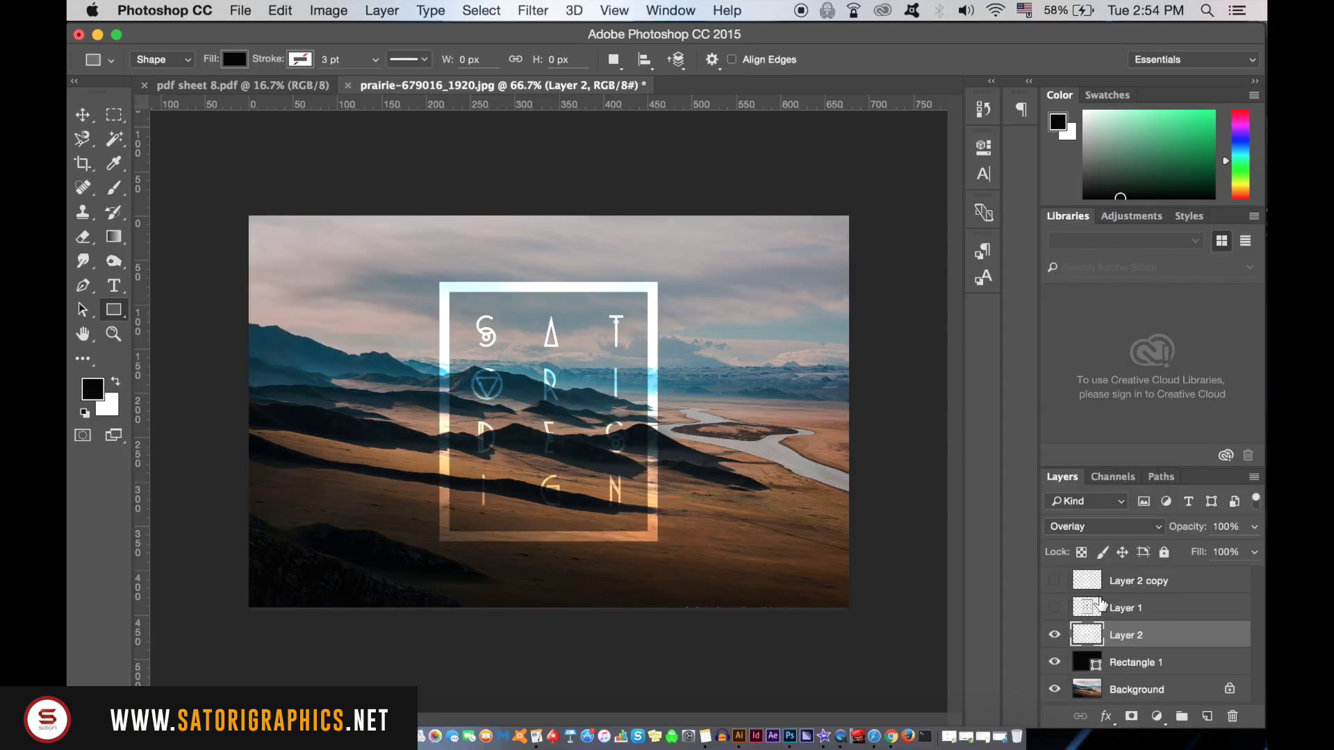
click(1101, 536)
click(1106, 541)
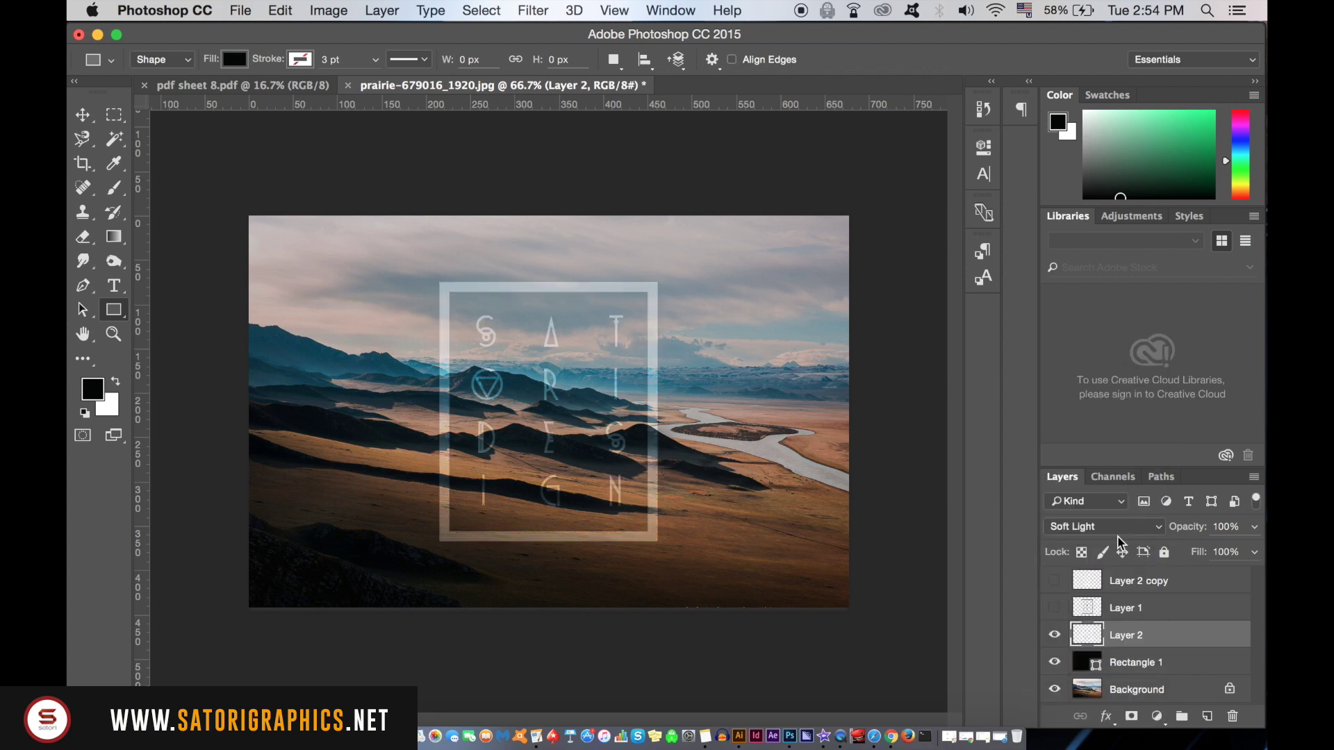
click(1104, 532)
click(1106, 517)
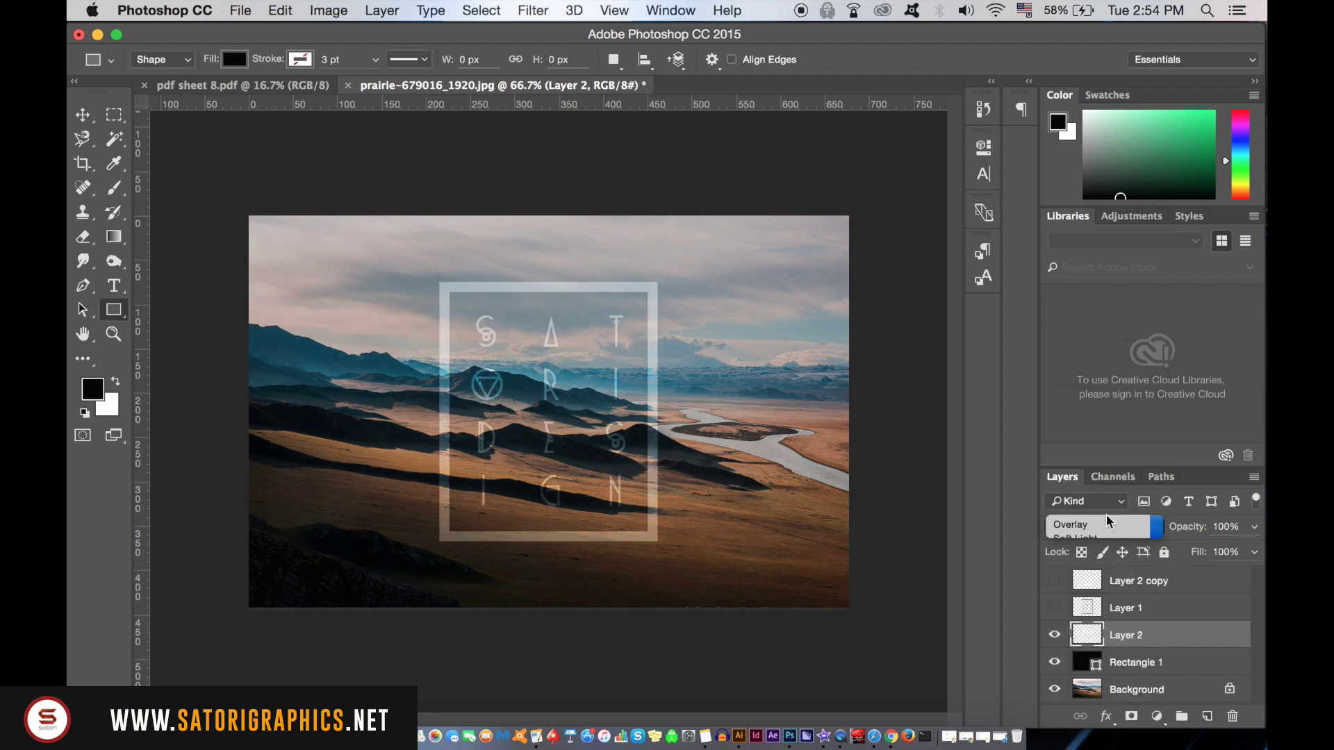
- Recolour Rectangle 1's fill to the dusty pink c58e77 sampled from the photo's hills
double_click(1098, 665)
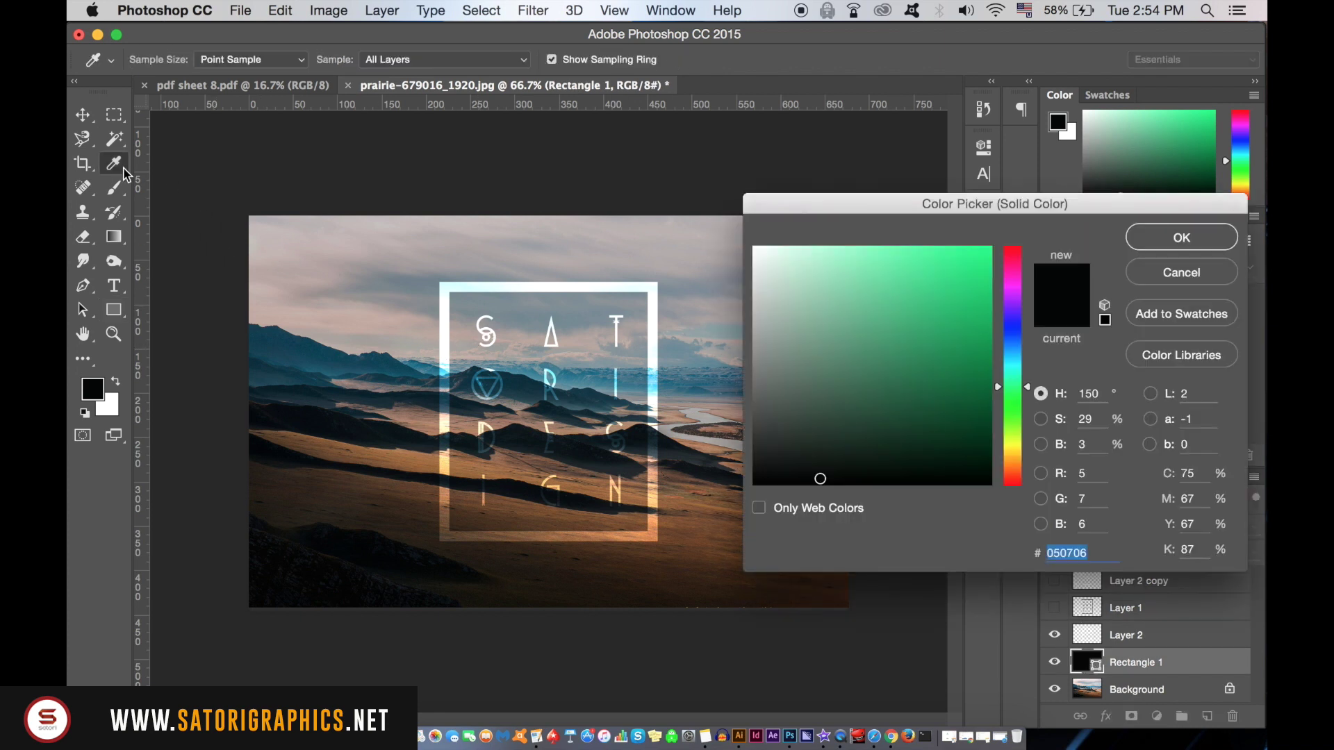
click(404, 460)
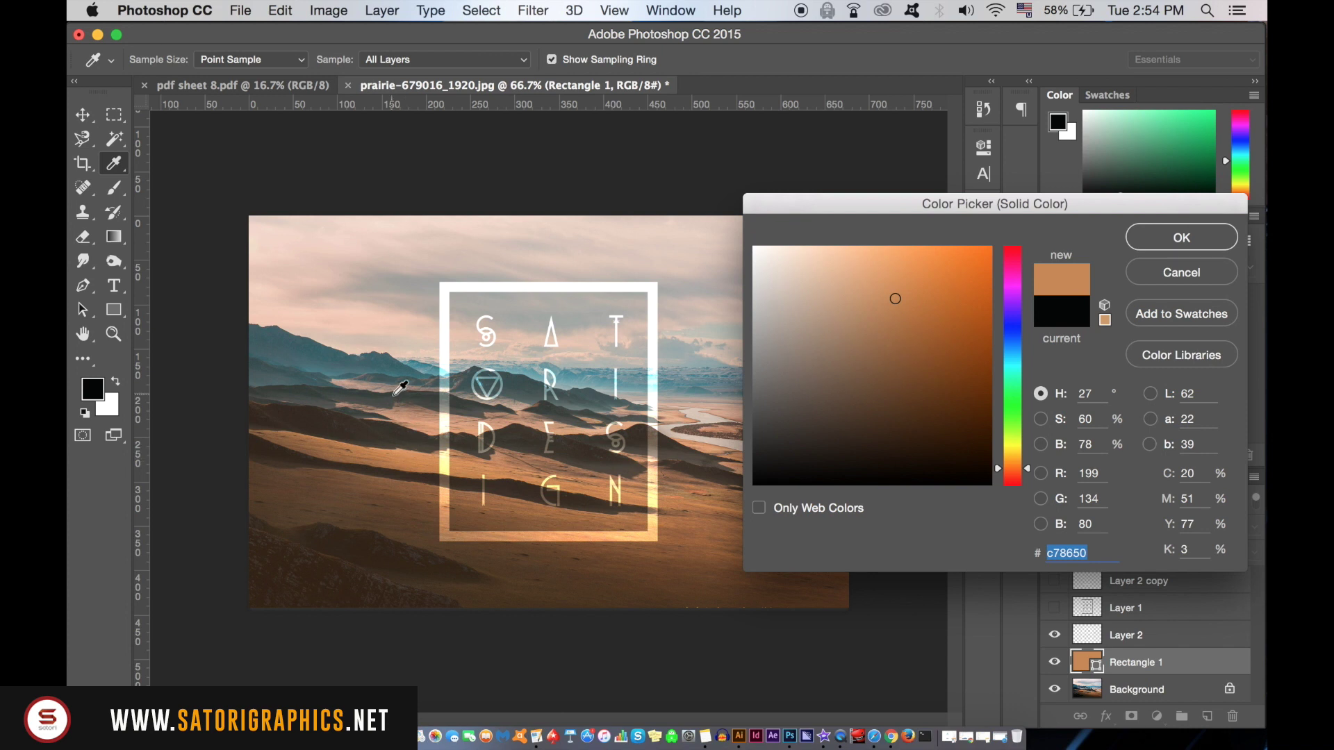
click(421, 420)
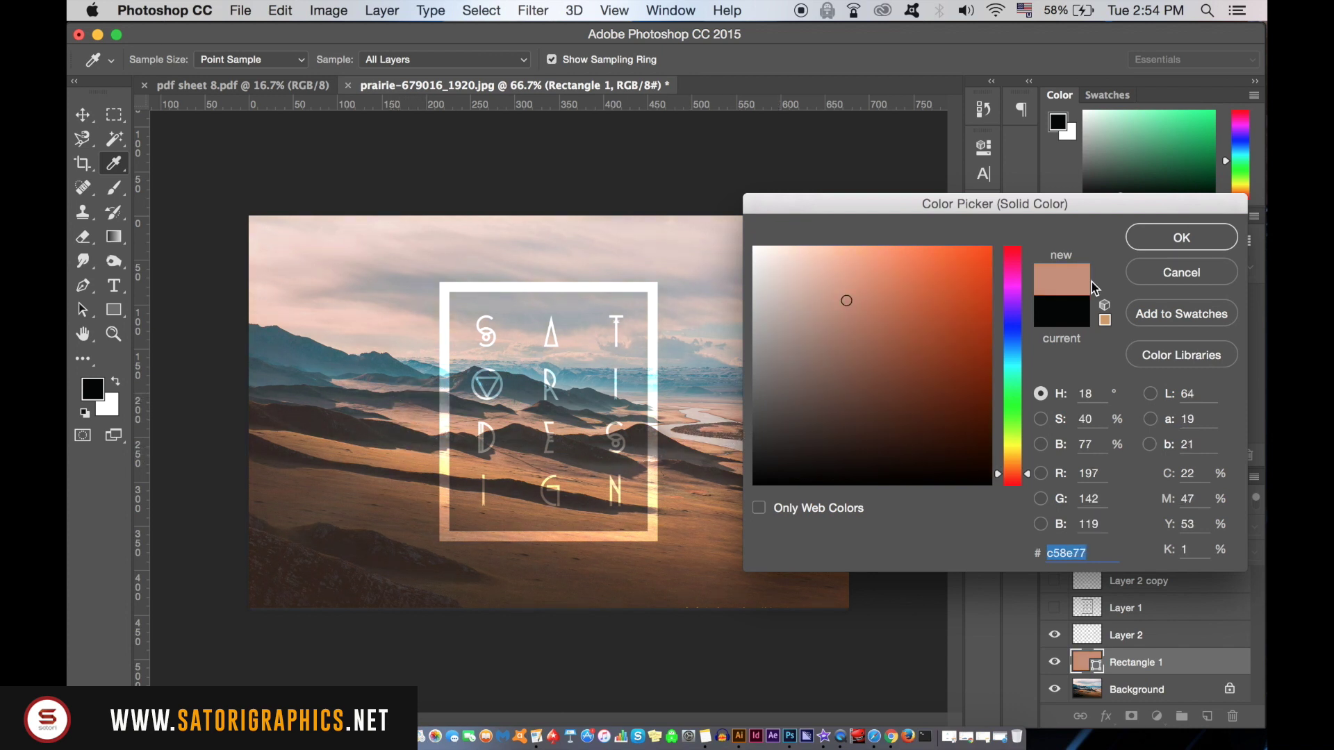
click(1157, 238)
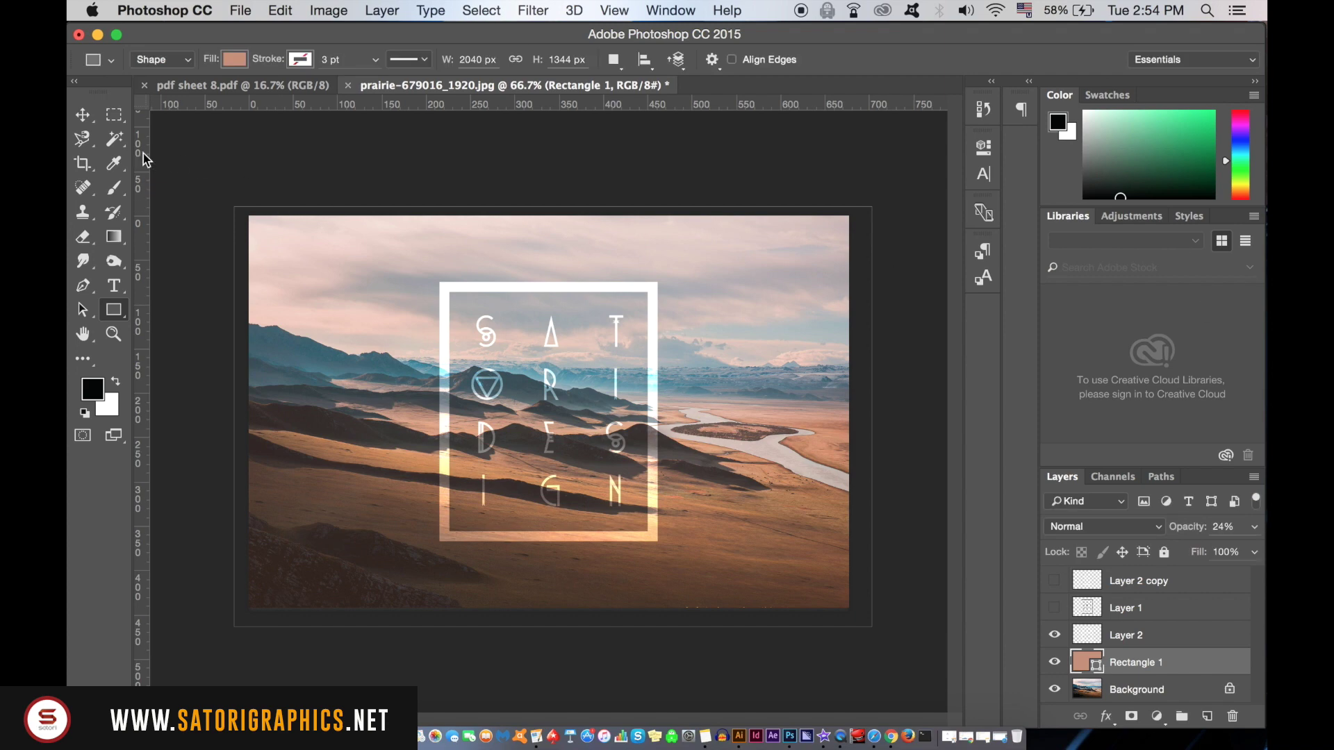
click(83, 115)
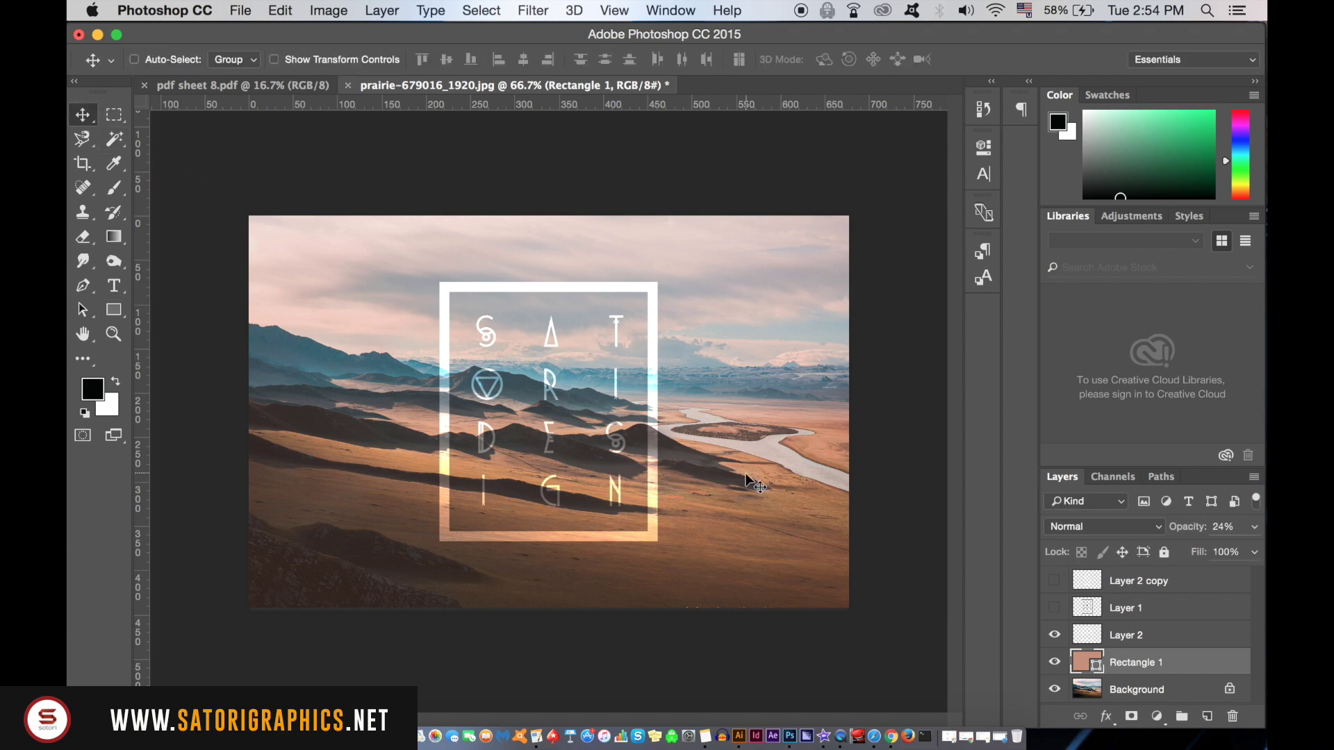